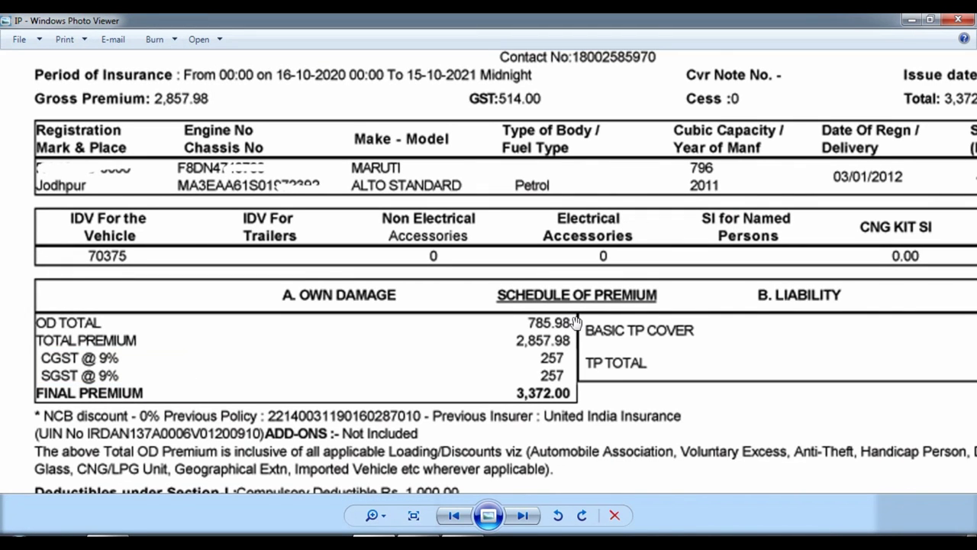
Zoom out the policy image in Photo Viewer to see the whole premium schedule
scroll(460, 272, "down", 1)
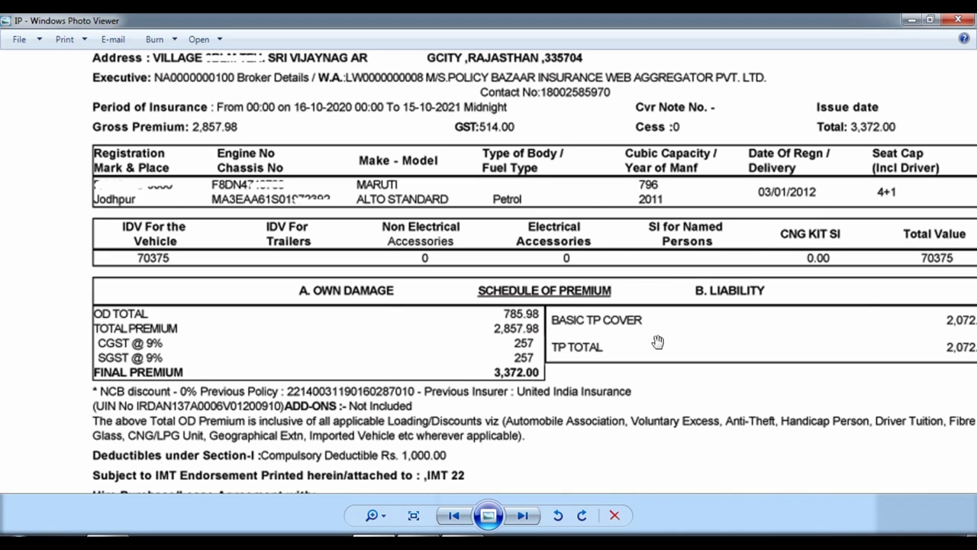
scroll(562, 296, "down", 2)
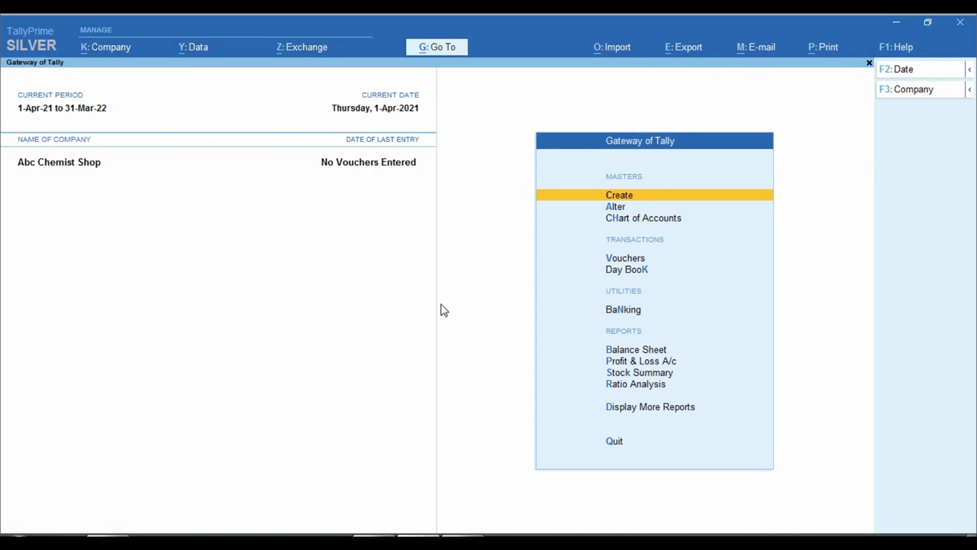
Accept GST details as Rajasthan, Regular, Monthly, save the features, and start a Payment voucher
key("F11")
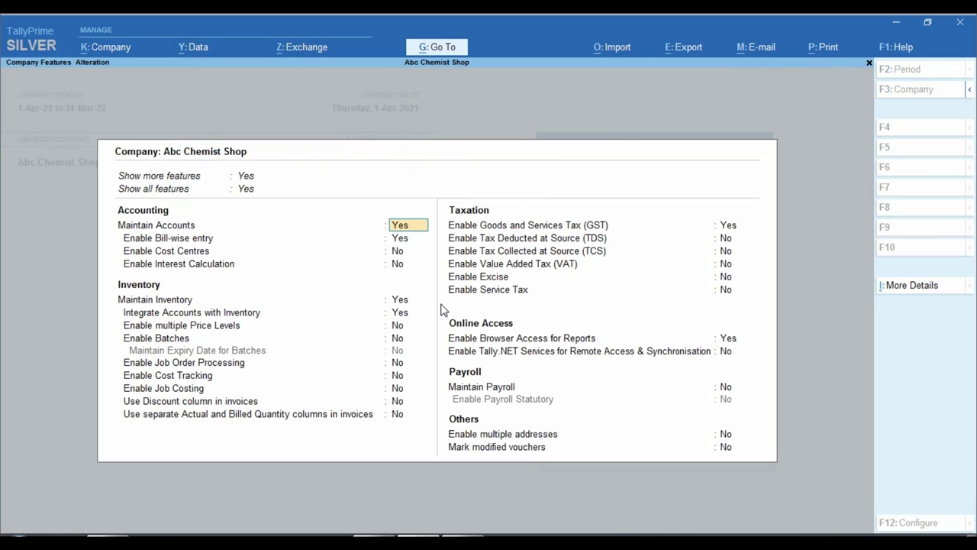
left_click(735, 227)
key("Return")
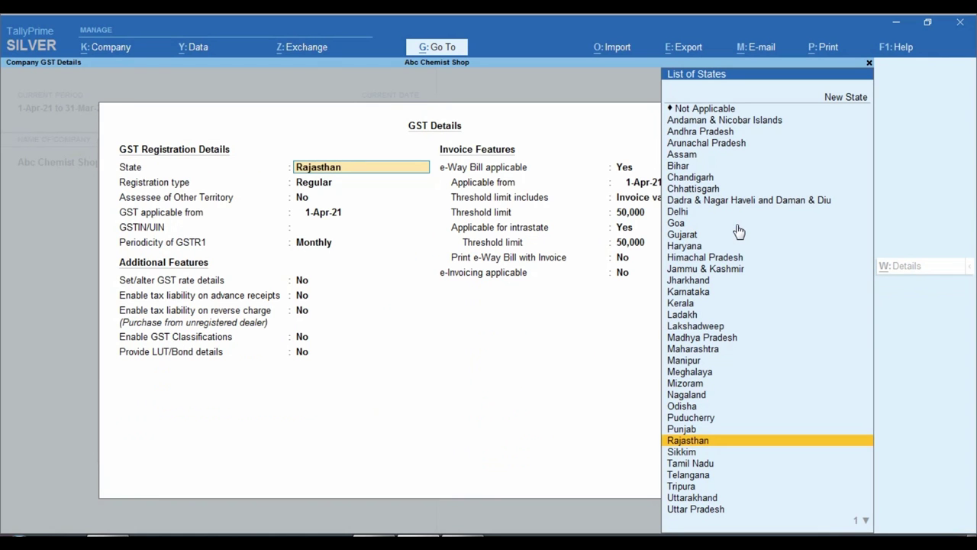
key("Return")
key("Return")
key("Return")
key("Return")
key("Return")
key("Return")
key("Return")
key("Return")
key("Return")
key("Return")
key("Return")
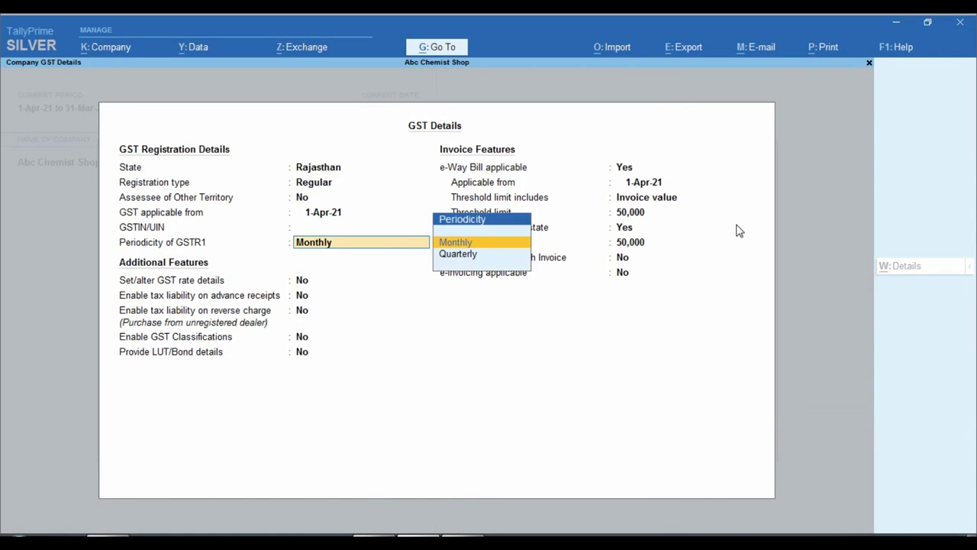
key("Return")
key("Return")
key("Return")
key("Return")
key("Return")
key("Return")
key("Return")
key("Return")
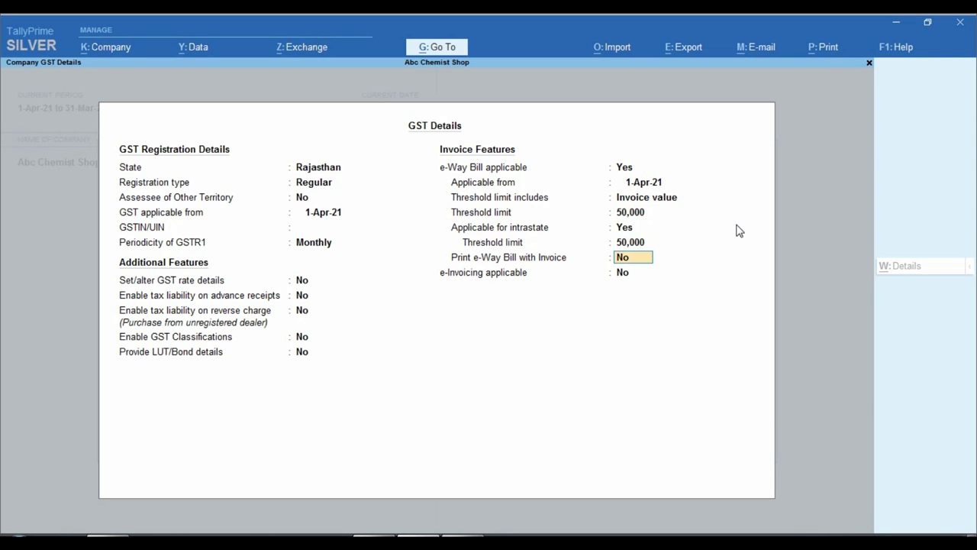
key("Return")
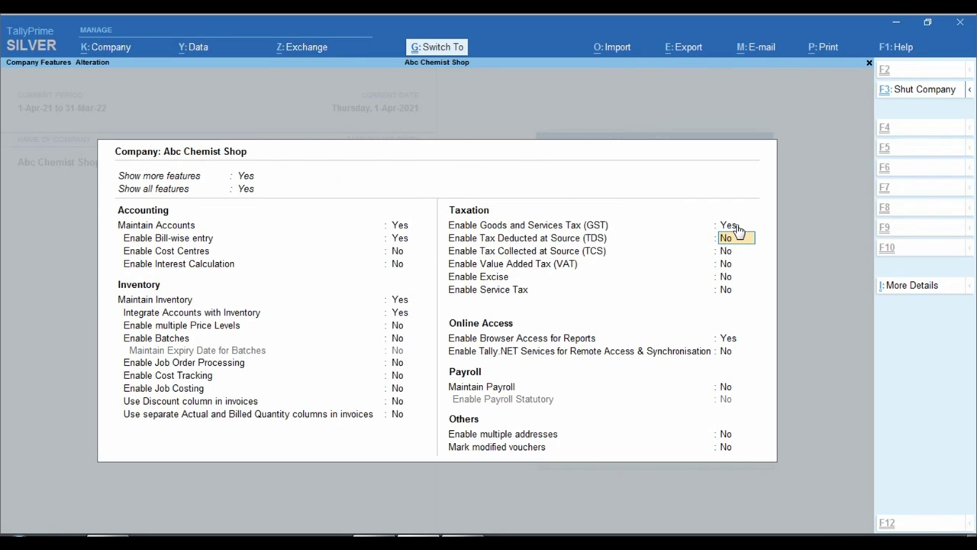
key("ctrl+a")
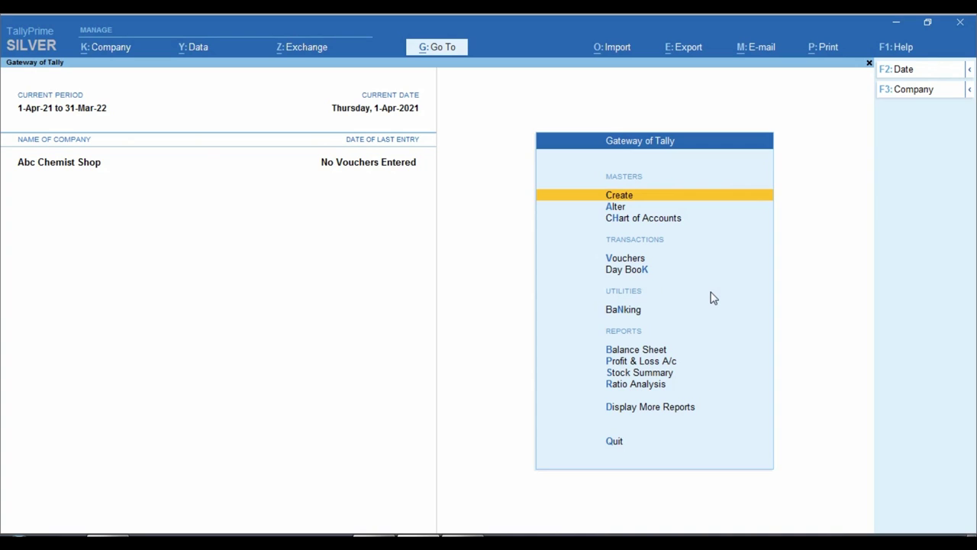
key("Down")
key("Down")
key("Down")
key("Return")
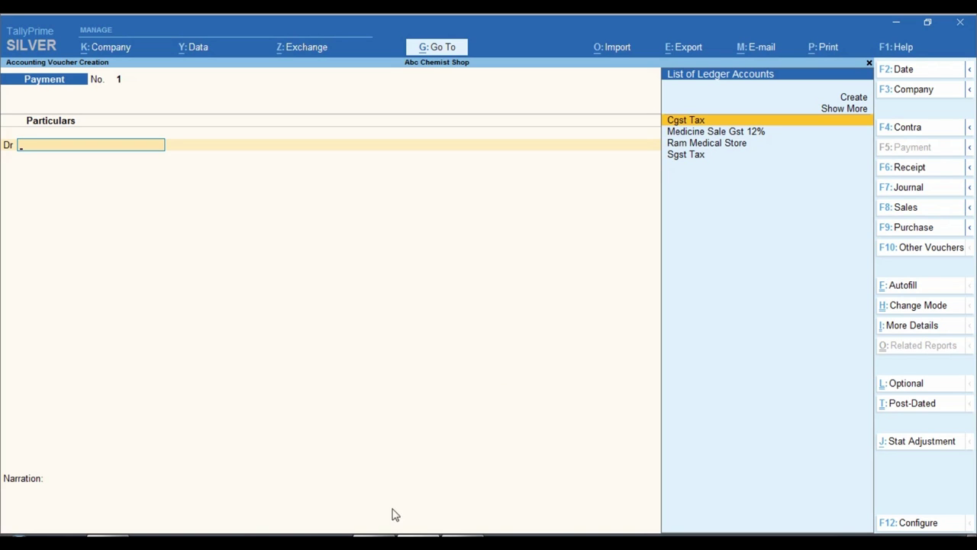
Check the policy image, then change the blank voucher to a Purchase voucher
key("alt+Tab")
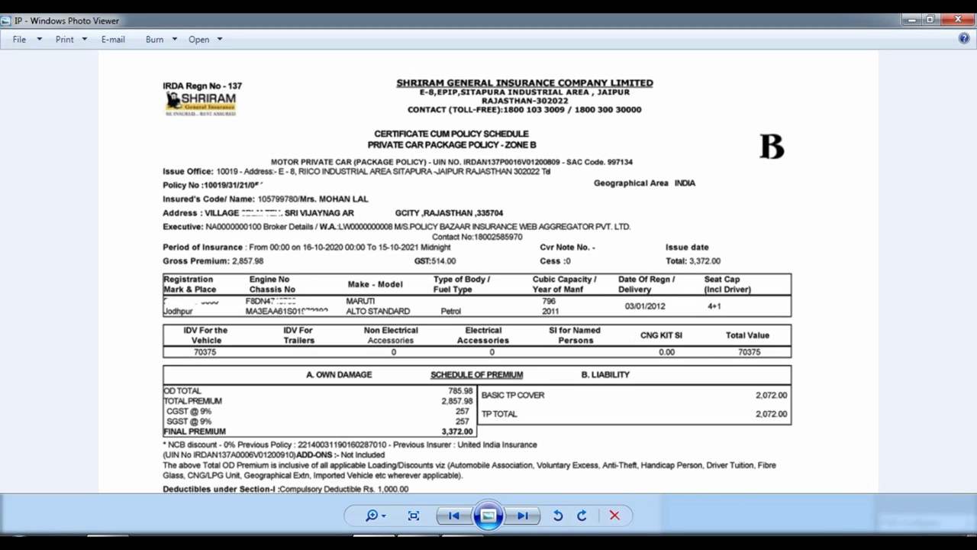
key("alt+Tab")
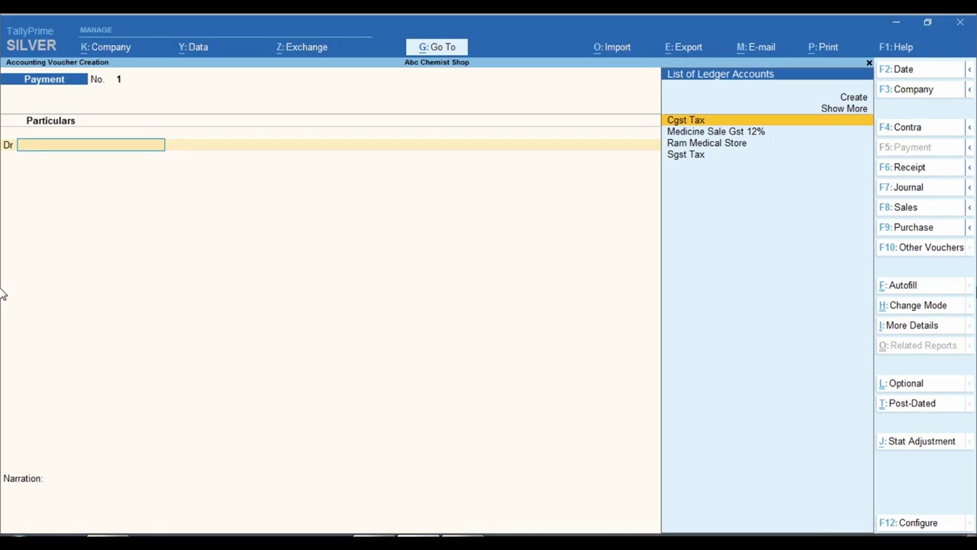
left_click(913, 227)
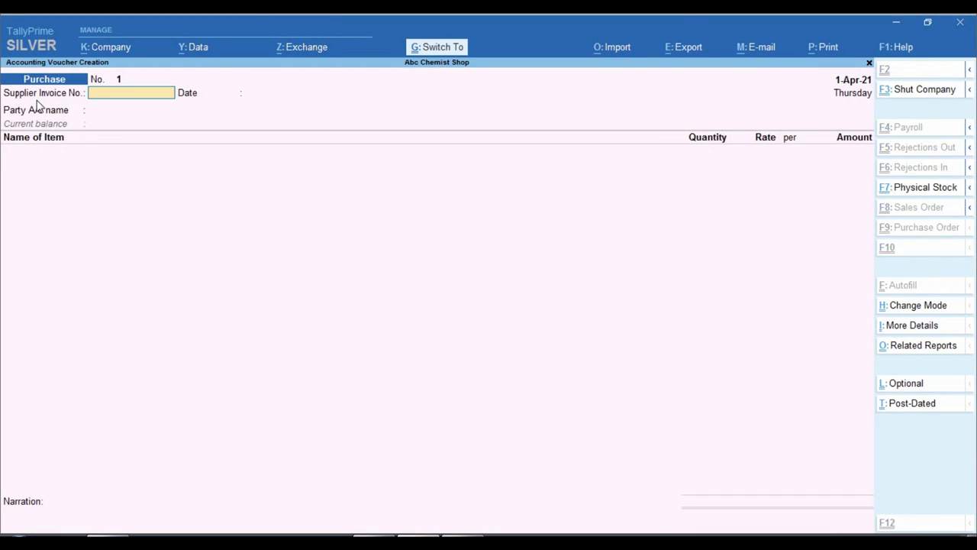
left_click(11, 100)
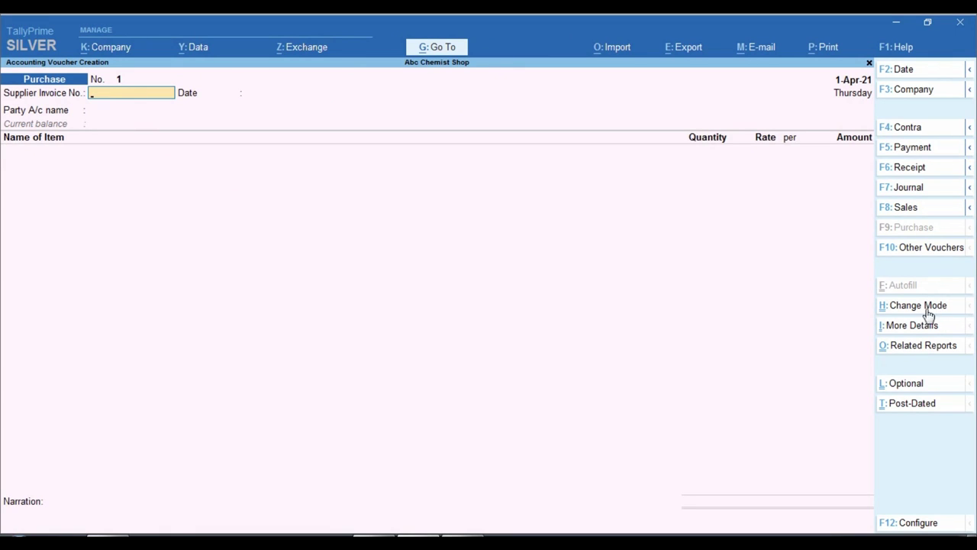
Switch the Purchase voucher to Accounting Invoice mode and bring up the policy image
left_click(927, 307)
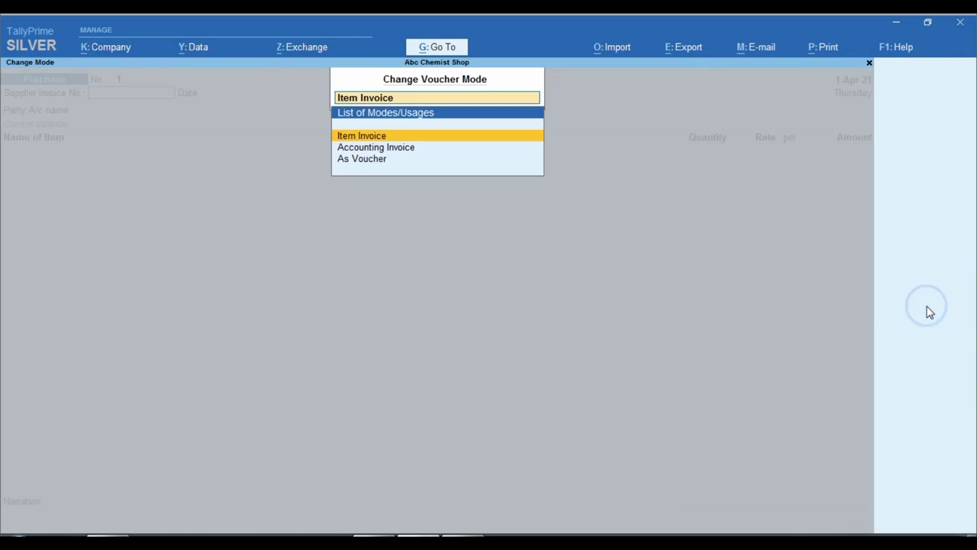
key("Down")
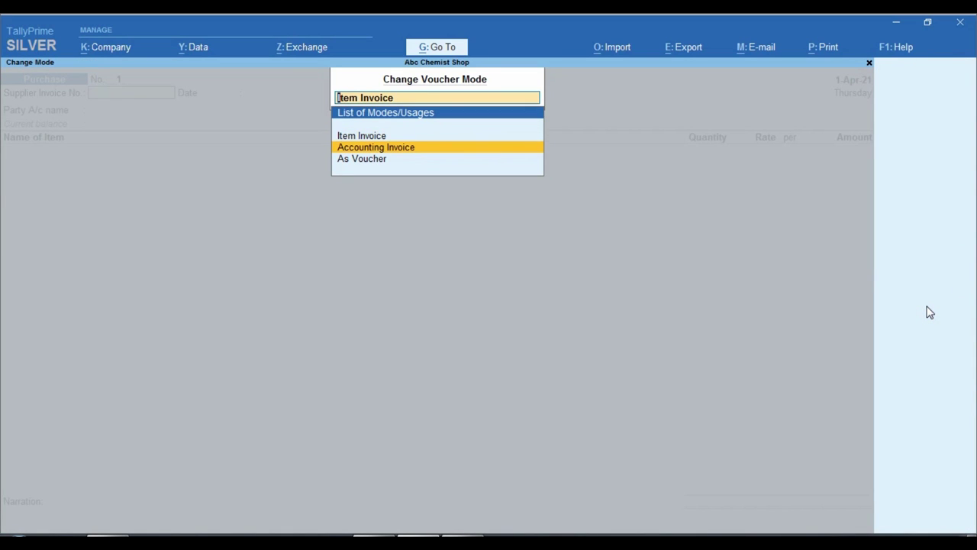
key("Return")
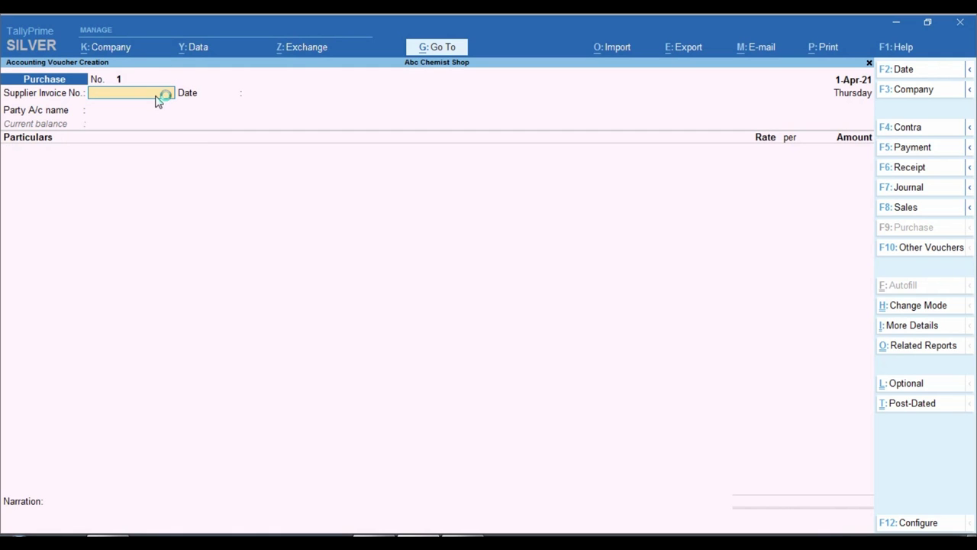
key("alt+Tab")
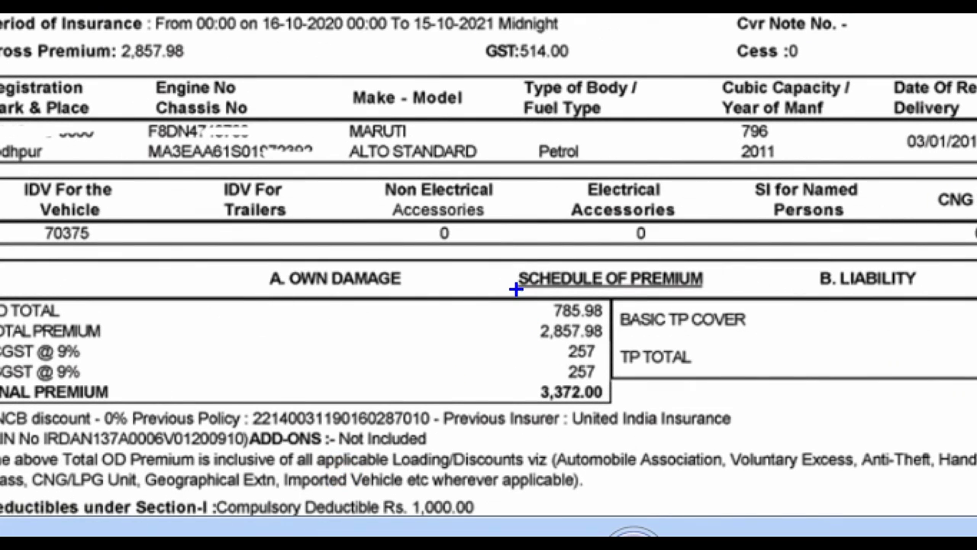
Enter supplier invoice number 10019 dated 1-Apr-21, reading it from the policy
mouse_move(516, 288)
left_mouse_down()
mouse_move(514, 344)
mouse_move(622, 301)
mouse_move(516, 287)
left_mouse_up()
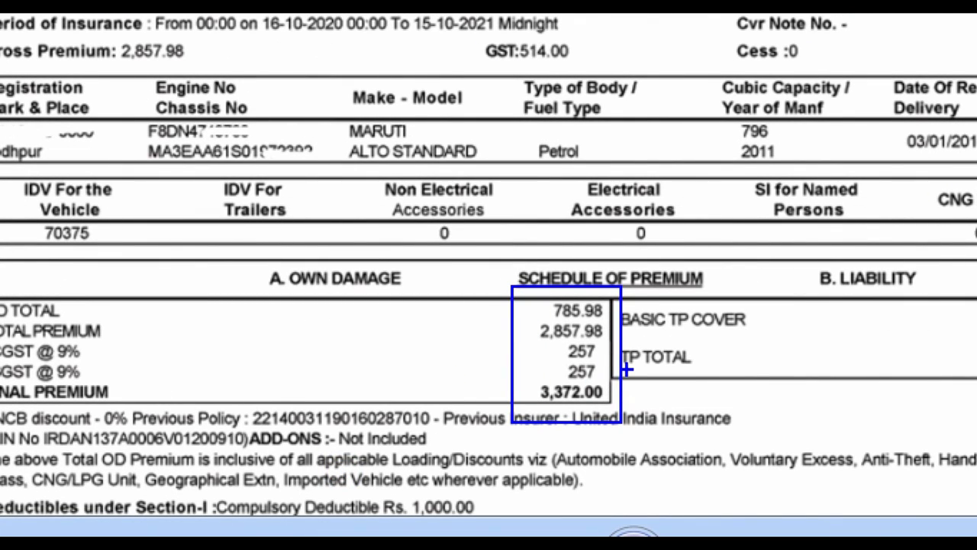
key("Escape")
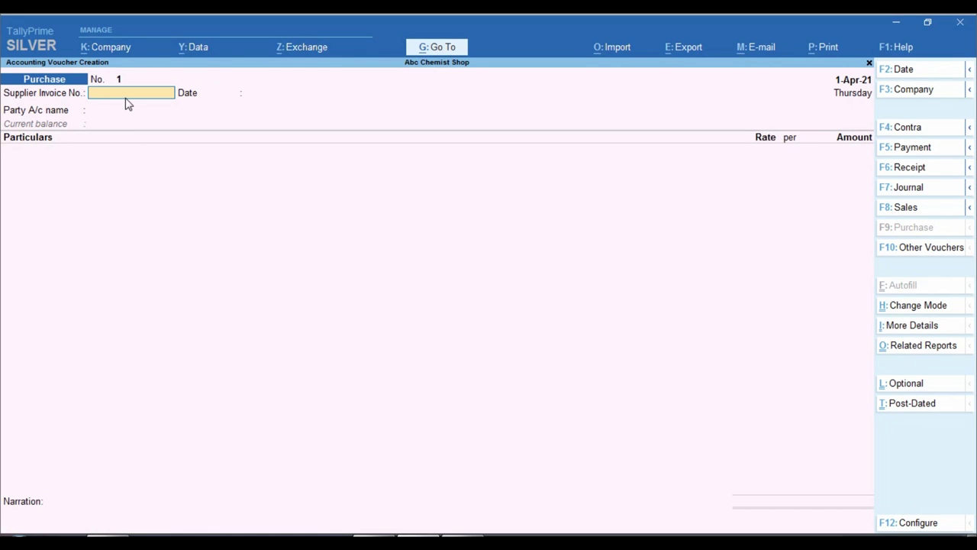
key("alt")
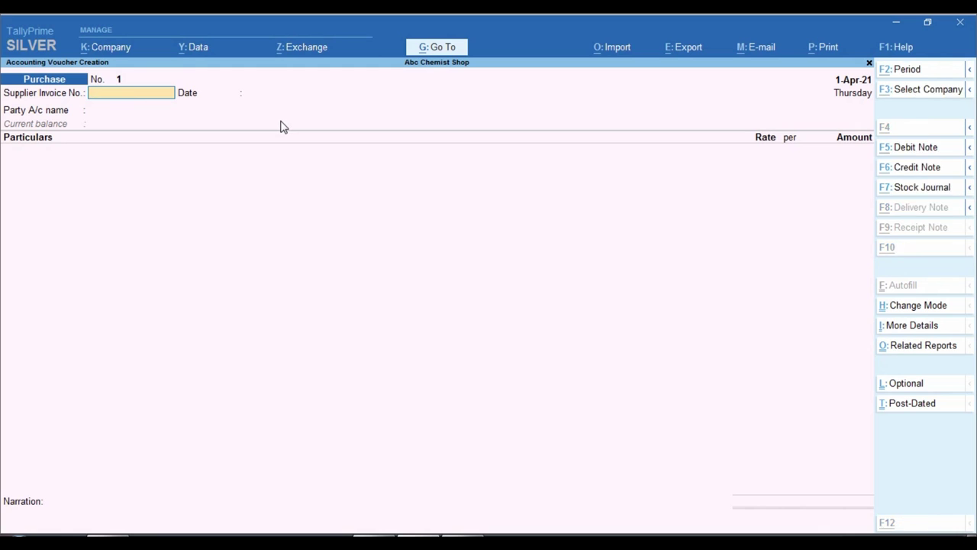
key("alt+Tab")
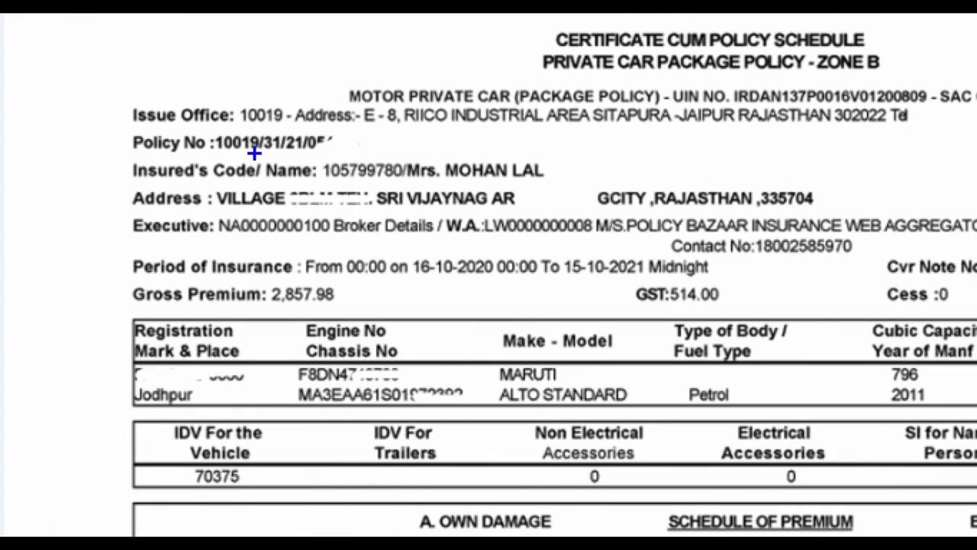
left_click_drag(199, 130, 264, 153)
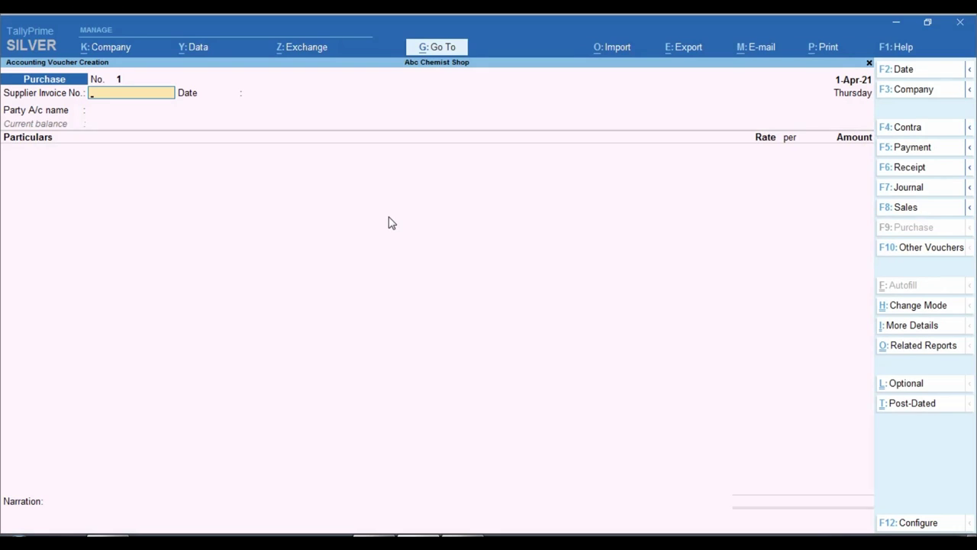
type("10019")
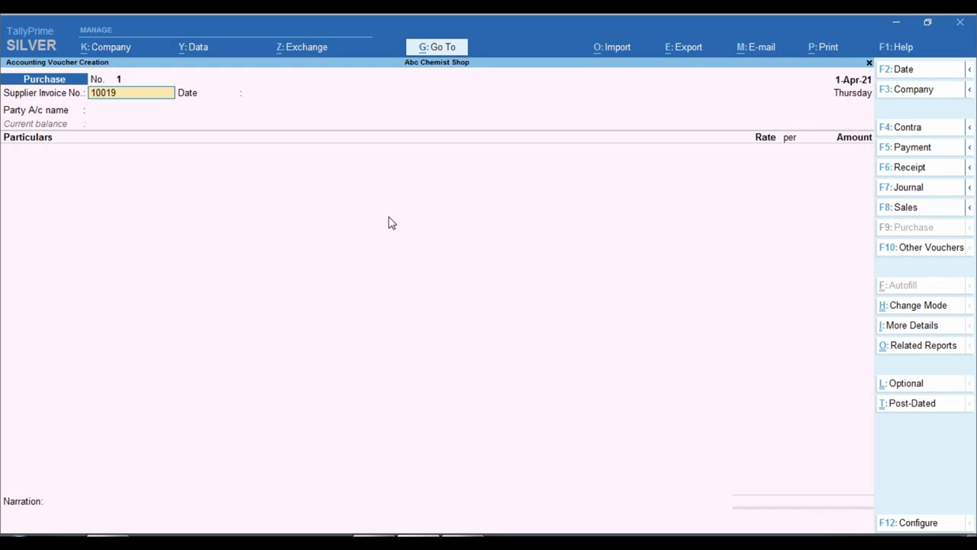
key("Return")
key("Return")
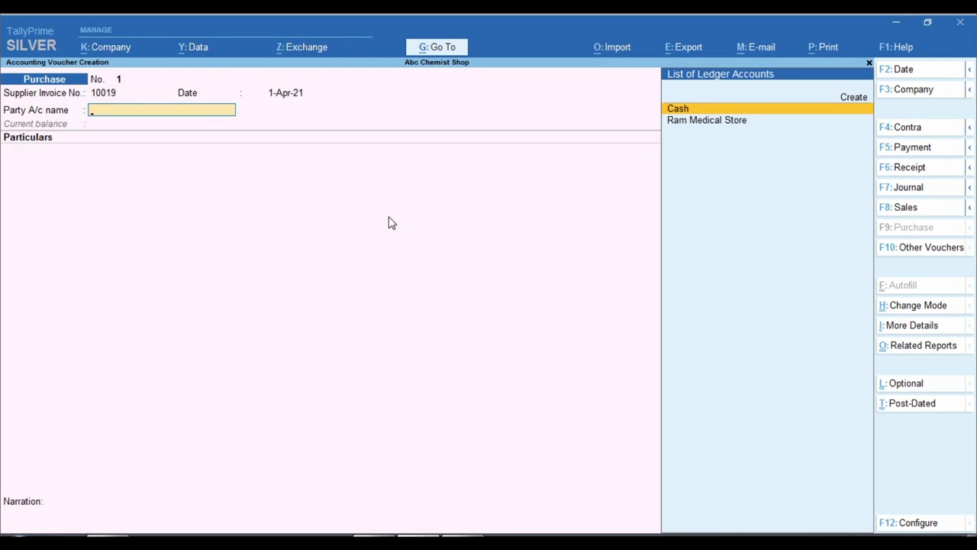
key("alt+Tab")
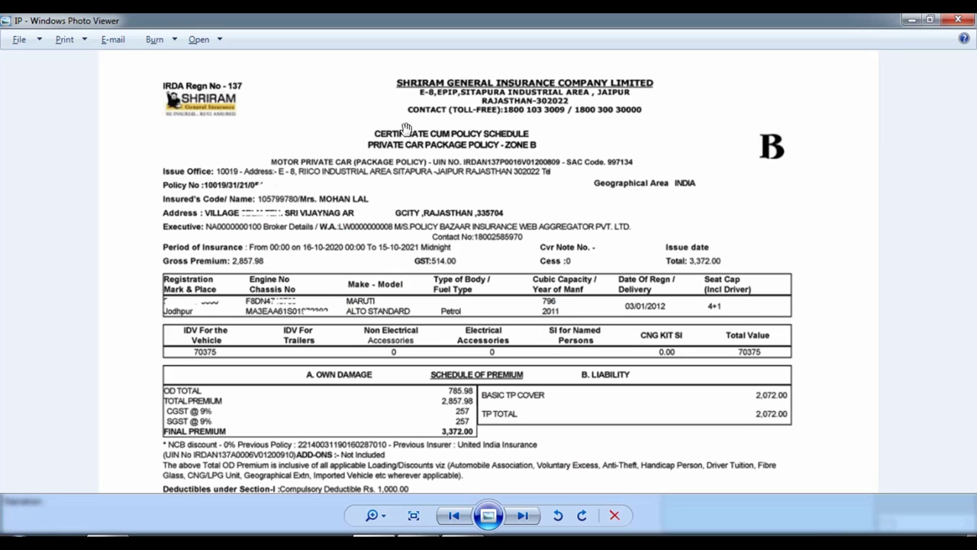
left_click_drag(461, 90, 460, 123)
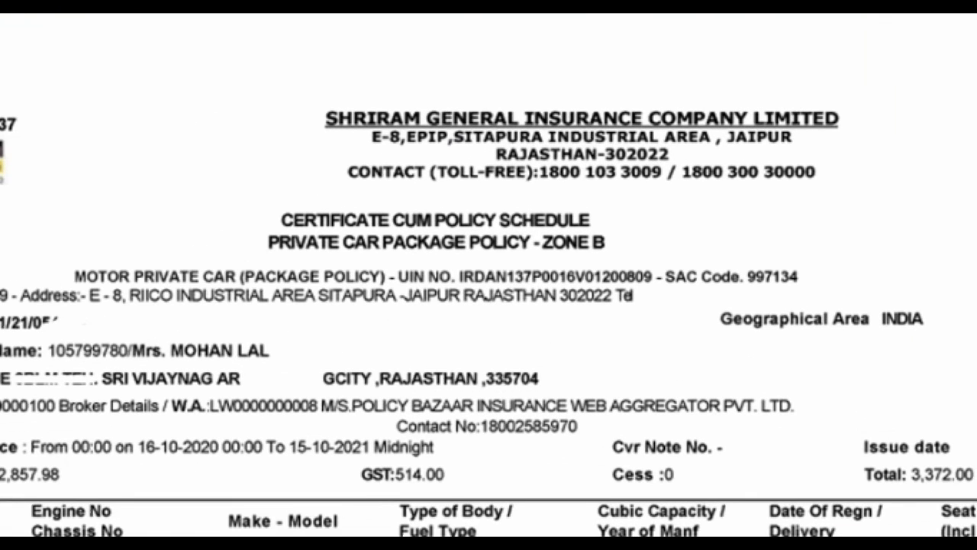
left_click_drag(285, 85, 851, 148)
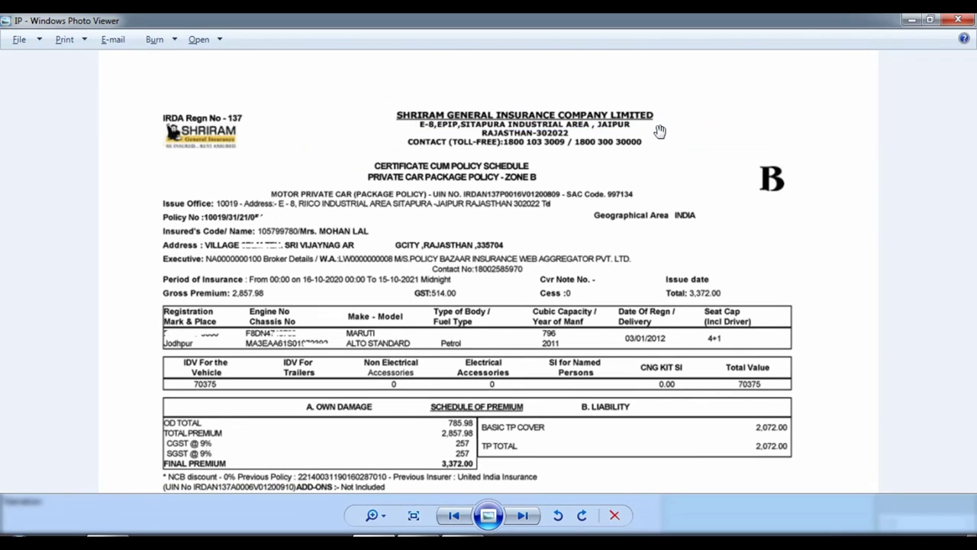
Create the party ledger Shri Ram Gen Insurance under Sundry Creditors
key("alt+Tab")
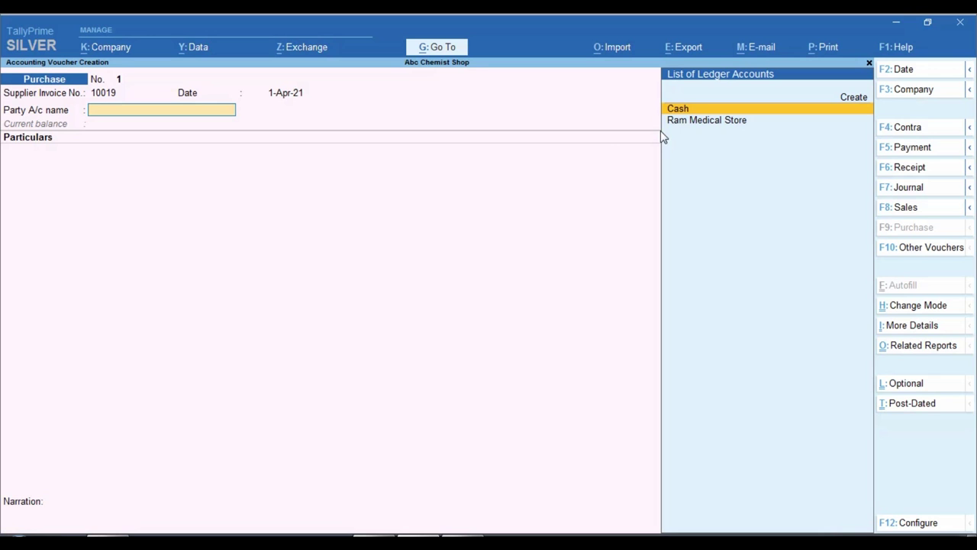
key("alt+c")
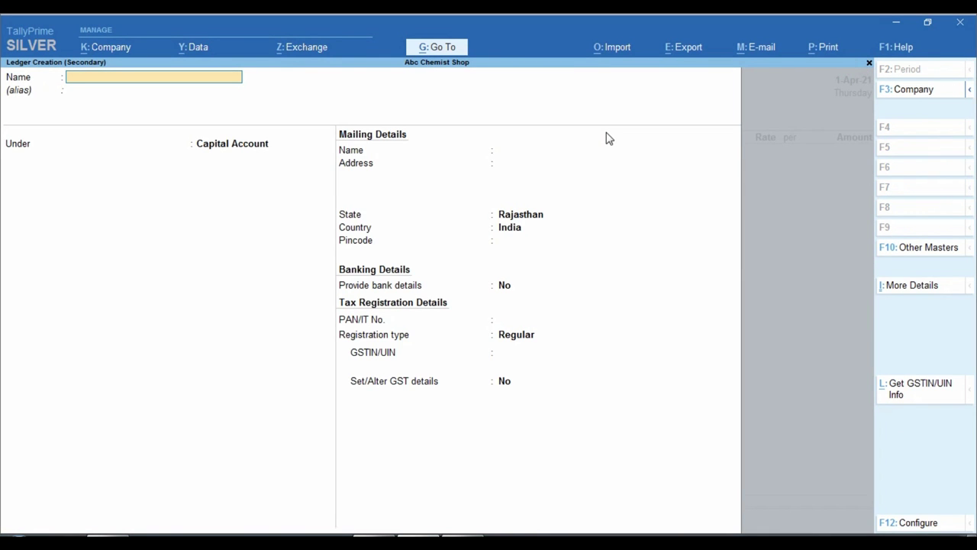
type("Shri Ram")
key("alt+Tab")
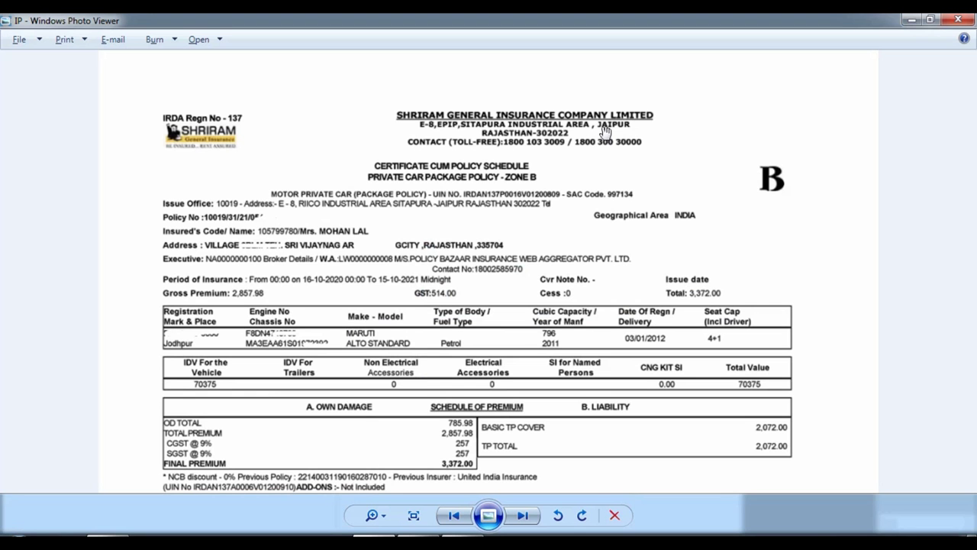
key("alt+Tab")
type("Gen insurance")
key("Return")
key("Return")
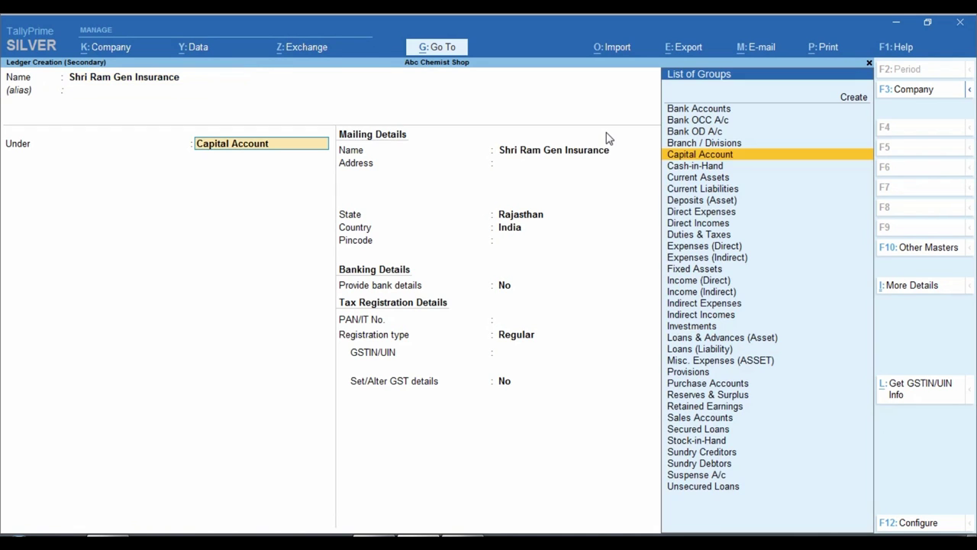
type("Sun")
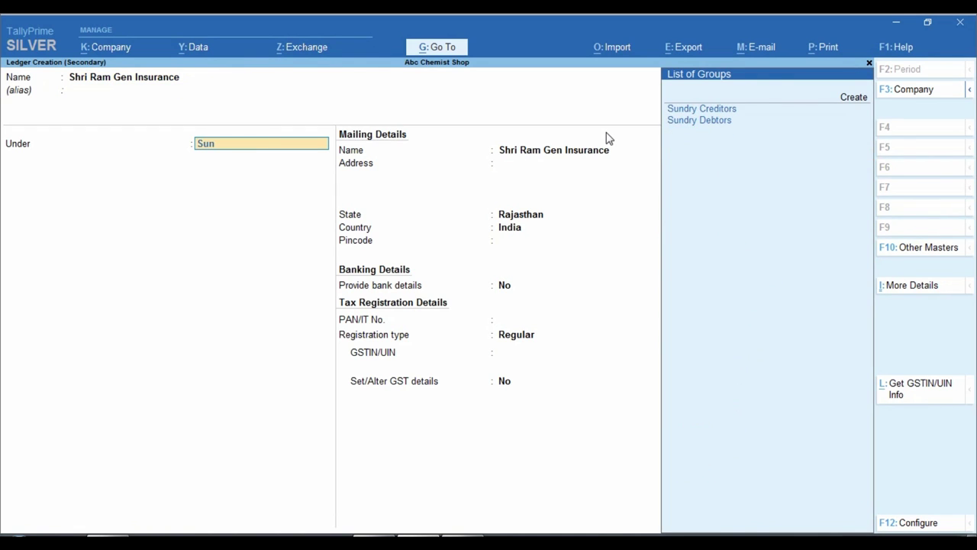
key("Return")
key("Return")
key("Return")
key("Return")
Keep the ledger's GST registration type as Regular after checking the policy
key("Return")
key("Return")
key("Return")
key("Return")
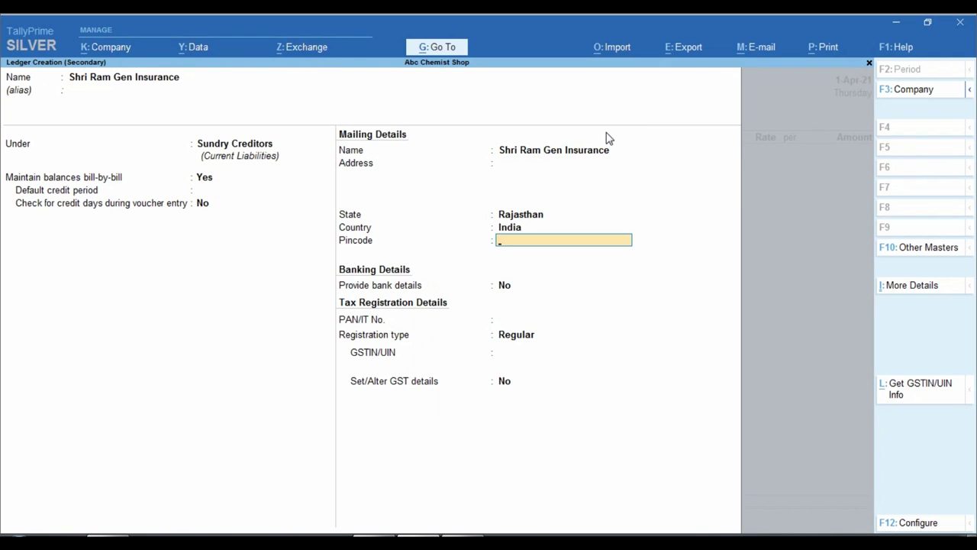
key("Return")
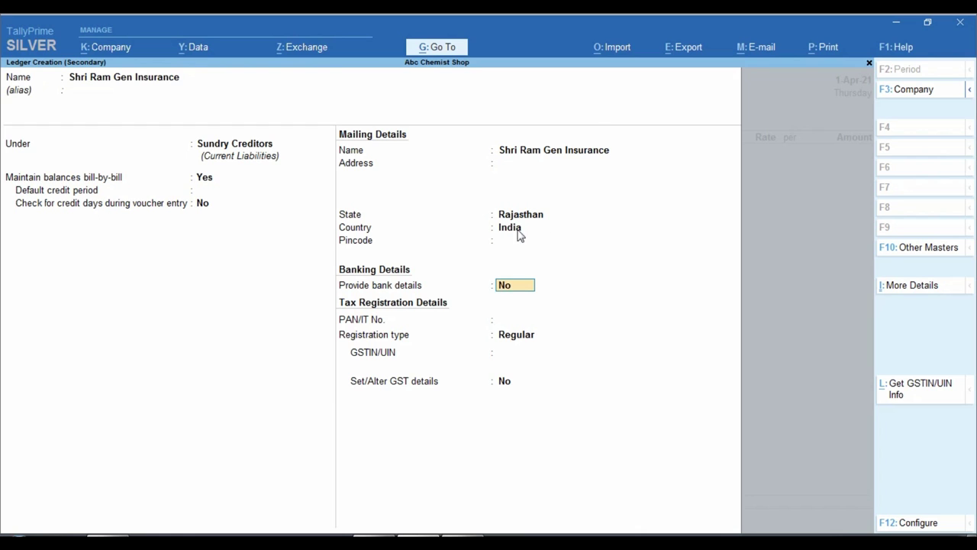
key("alt+Tab")
scroll(473, 319, "down", 6)
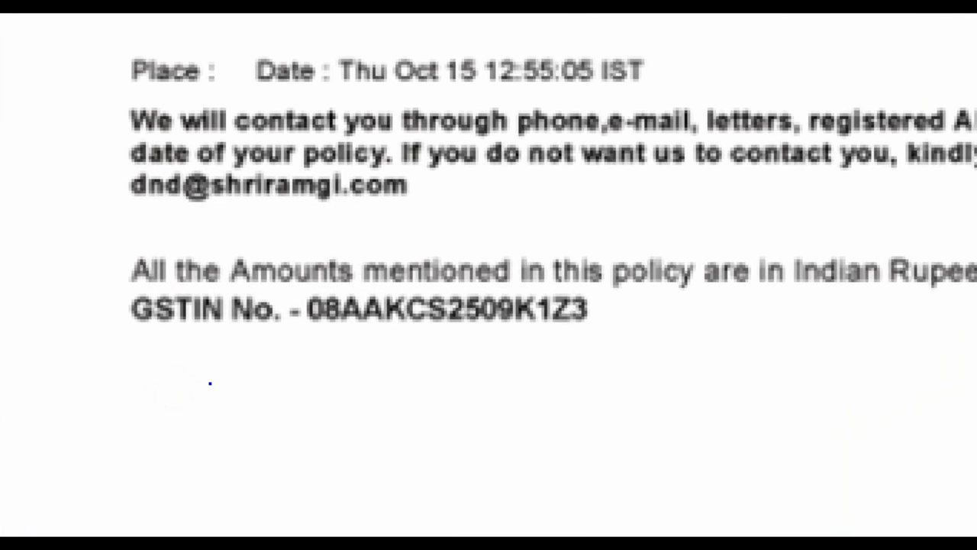
left_click_drag(191, 384, 200, 380)
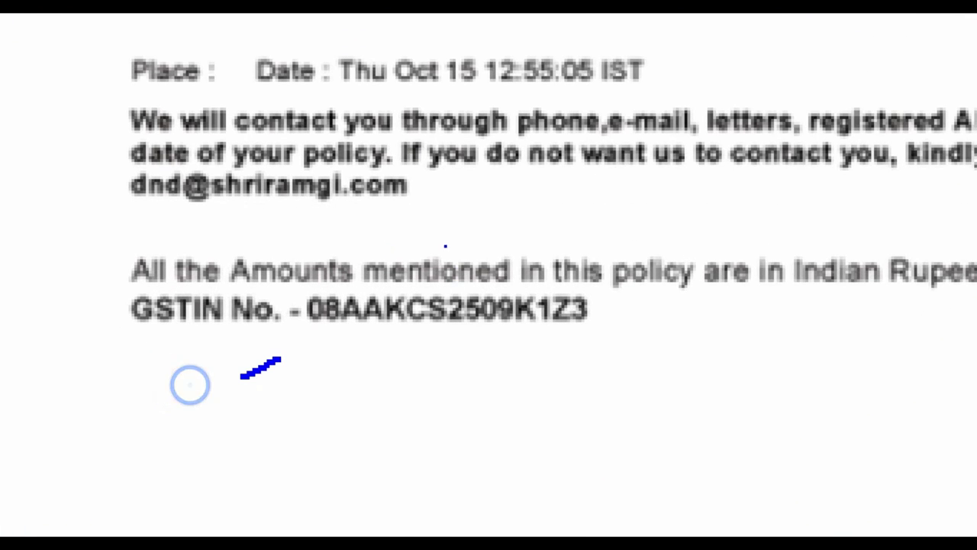
mouse_move(293, 275)
left_mouse_down()
mouse_move(292, 306)
mouse_move(346, 337)
left_mouse_up()
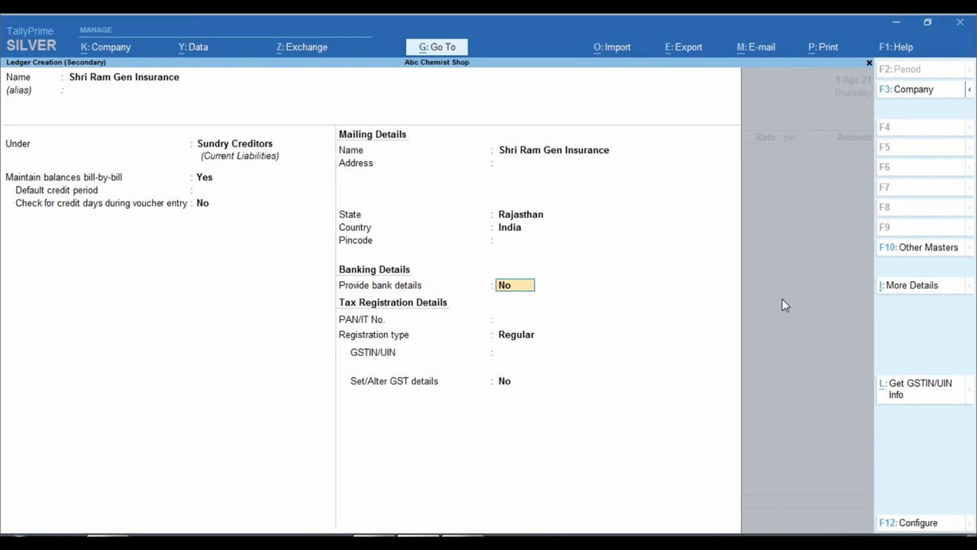
key("Return")
key("Return")
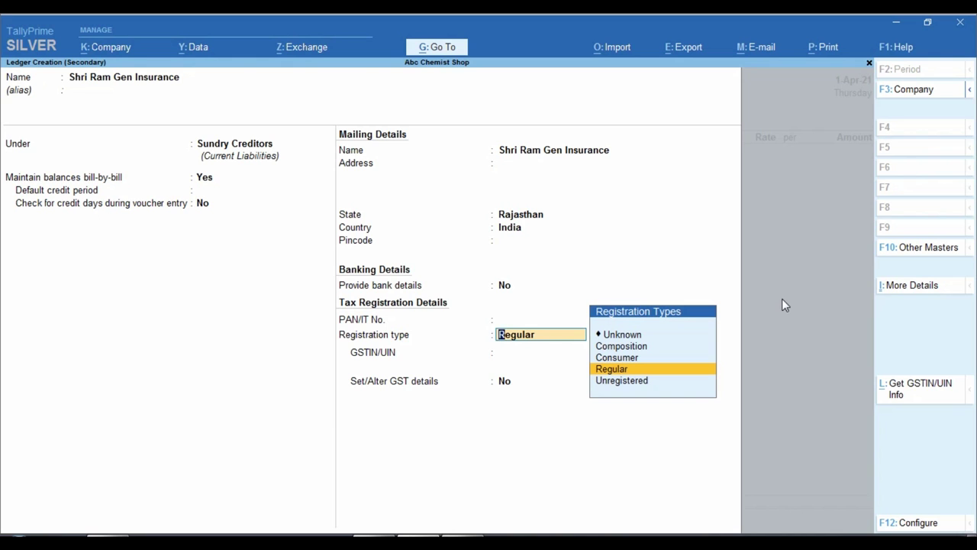
key("Return")
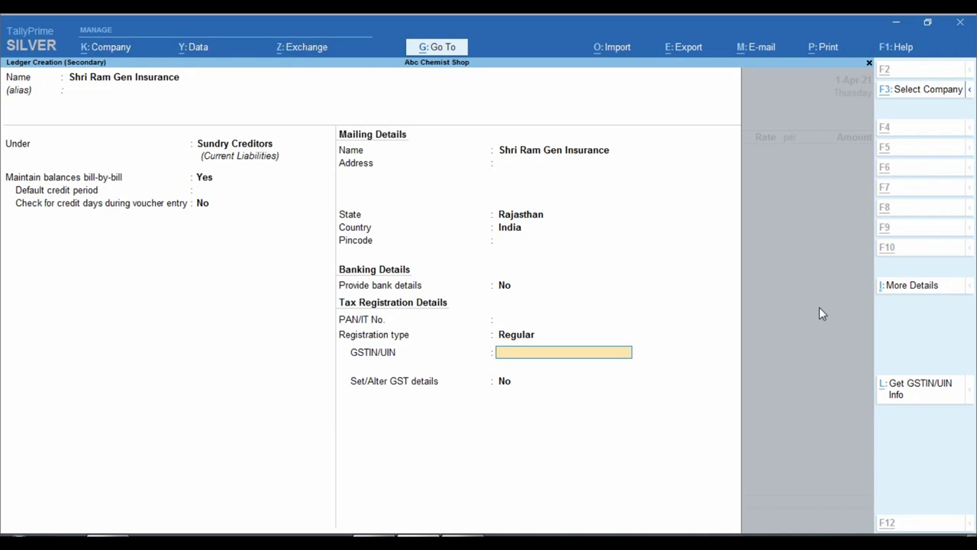
Enter the insurer's GSTIN from the policy and finish the ledger
key("alt+Tab")
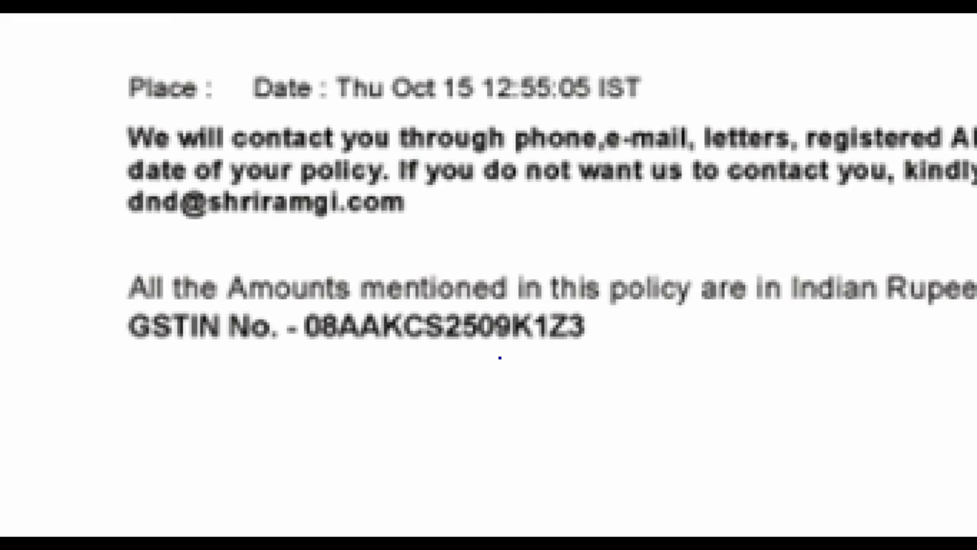
key("alt+Tab")
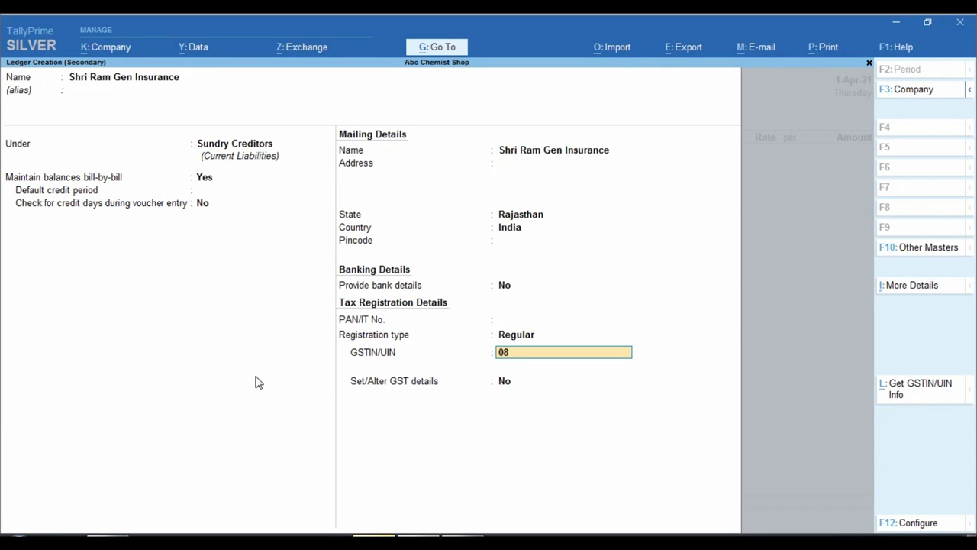
key("alt+Tab")
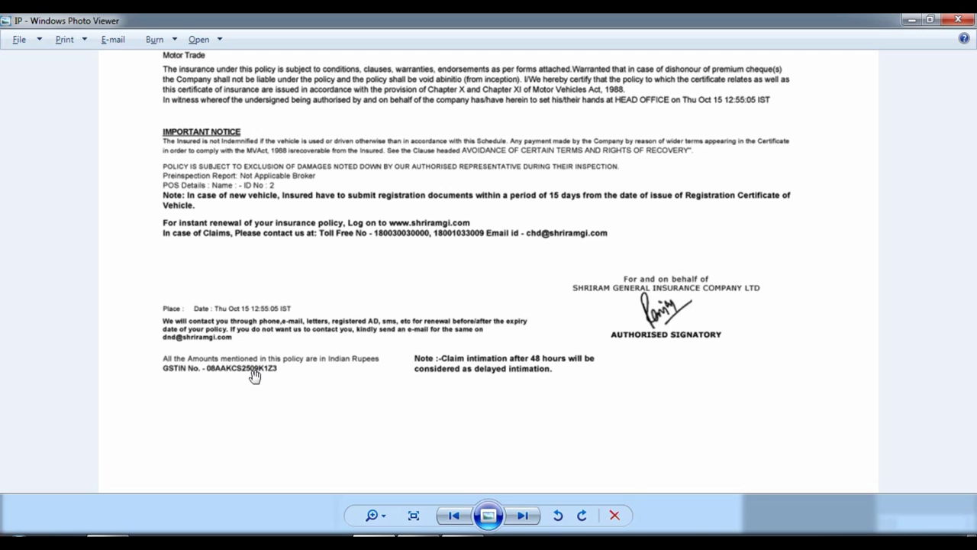
key("alt+Tab")
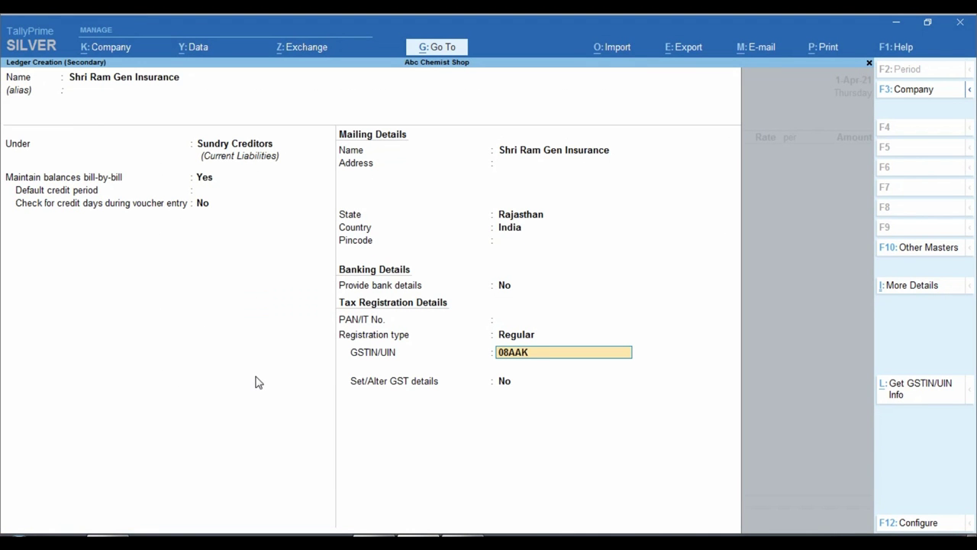
key("alt+Tab")
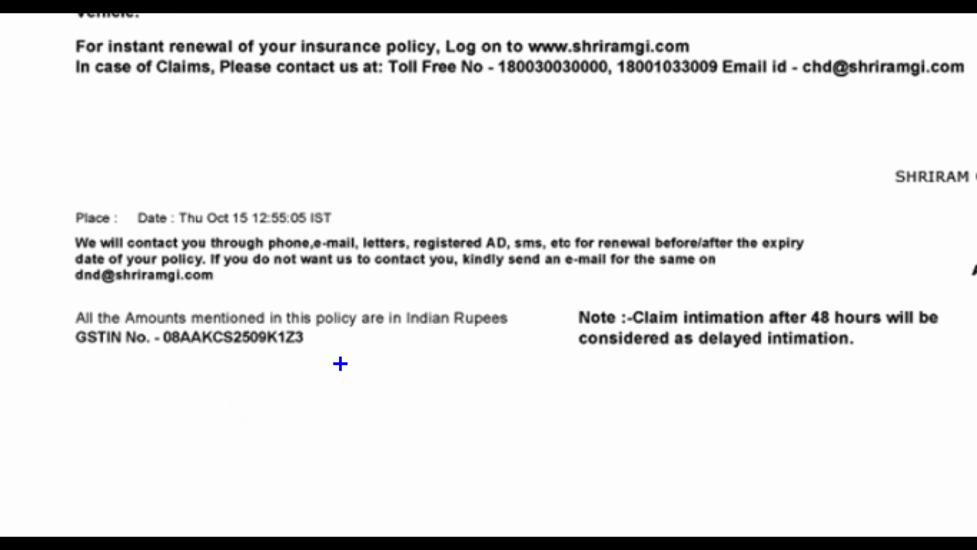
key("alt+Tab")
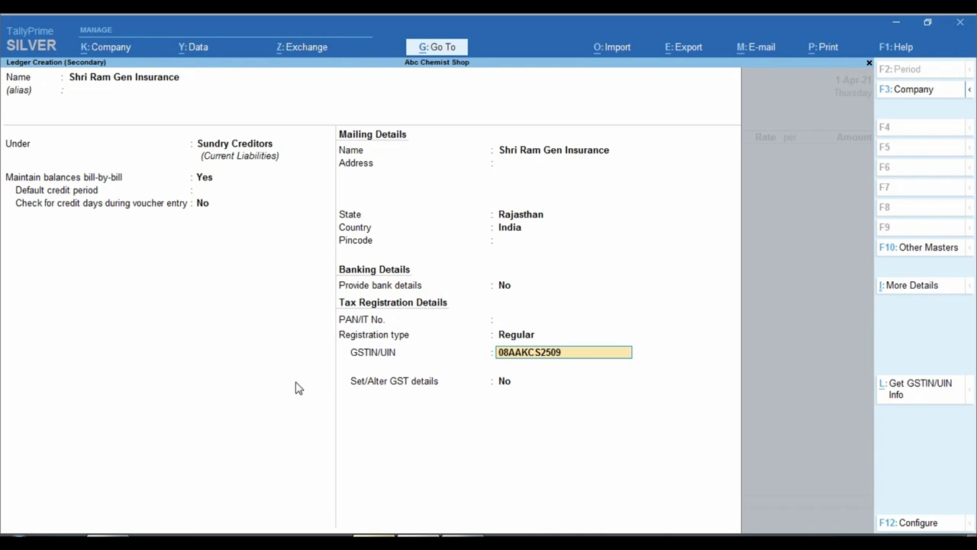
key("Return")
key("Return")
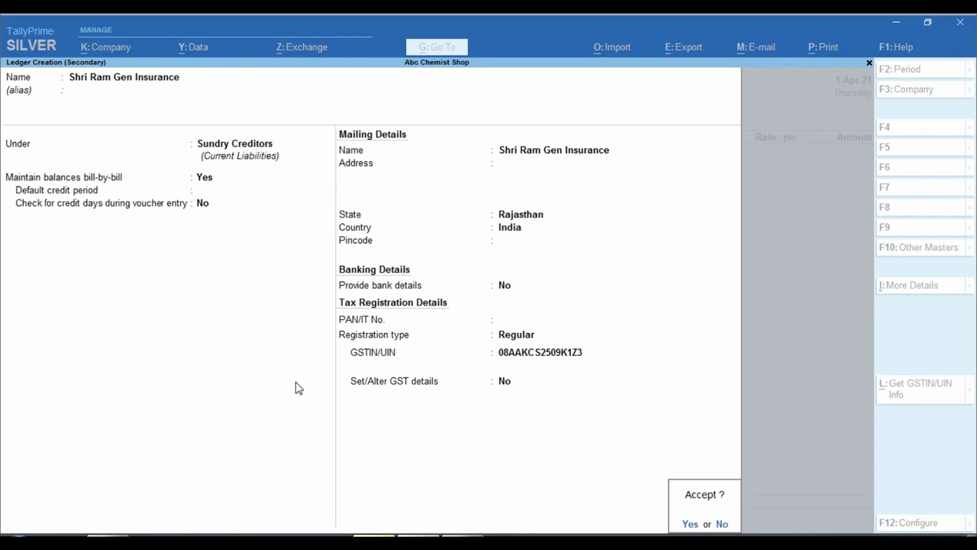
key("Return")
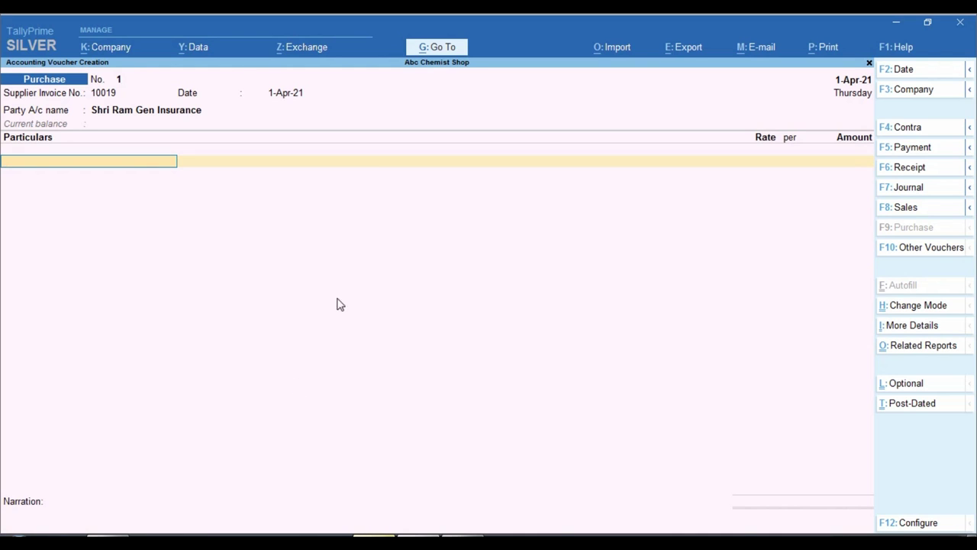
Create the Car Insurance (Gst) ledger under Indirect Expenses with GST applicable and GST details on
key("alt")
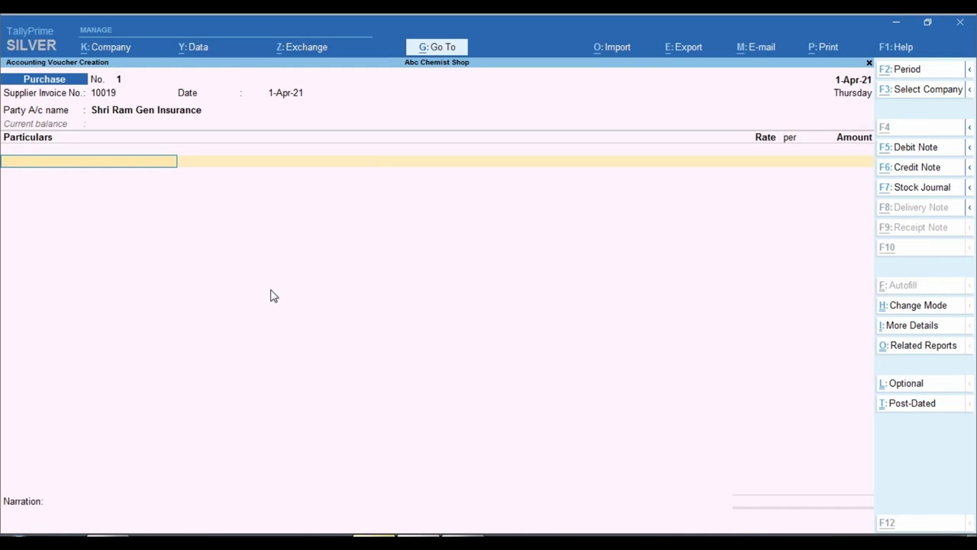
key("alt+c")
type("Car")
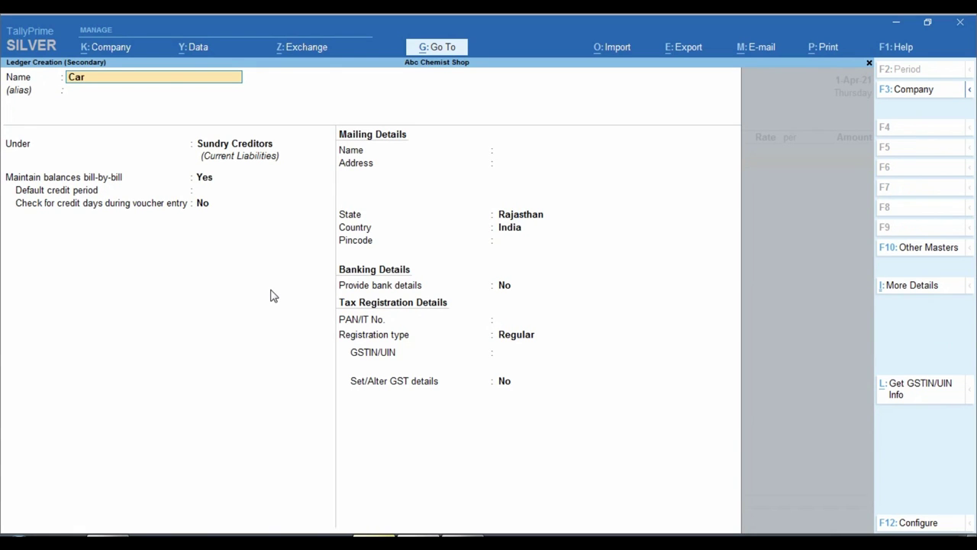
type(" insurance")
key("Return")
key("Return")
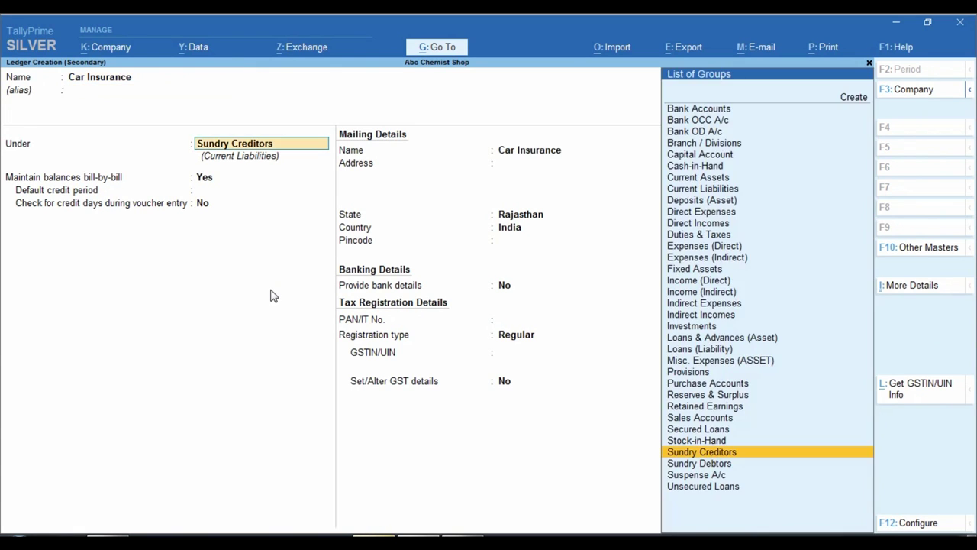
key("BackSpace")
key("BackSpace")
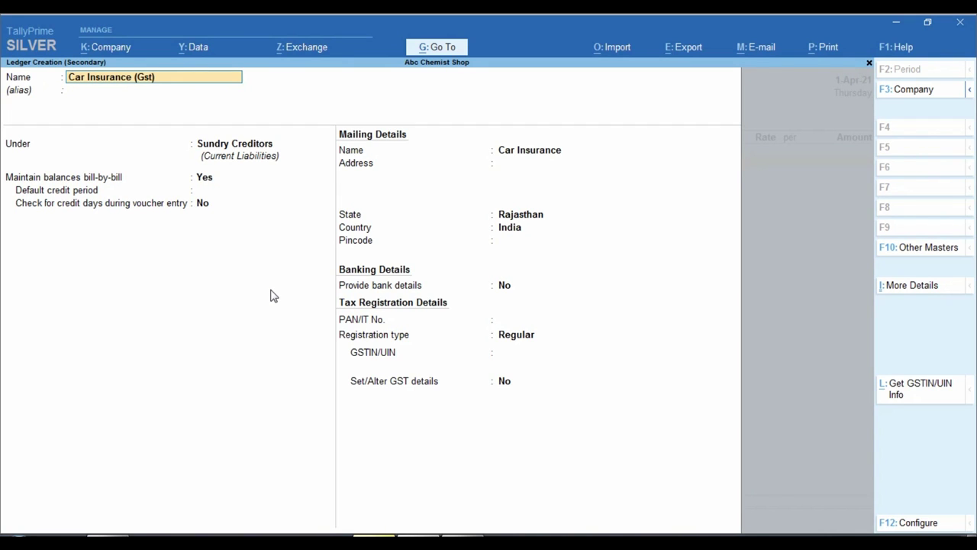
key("Return")
key("Return")
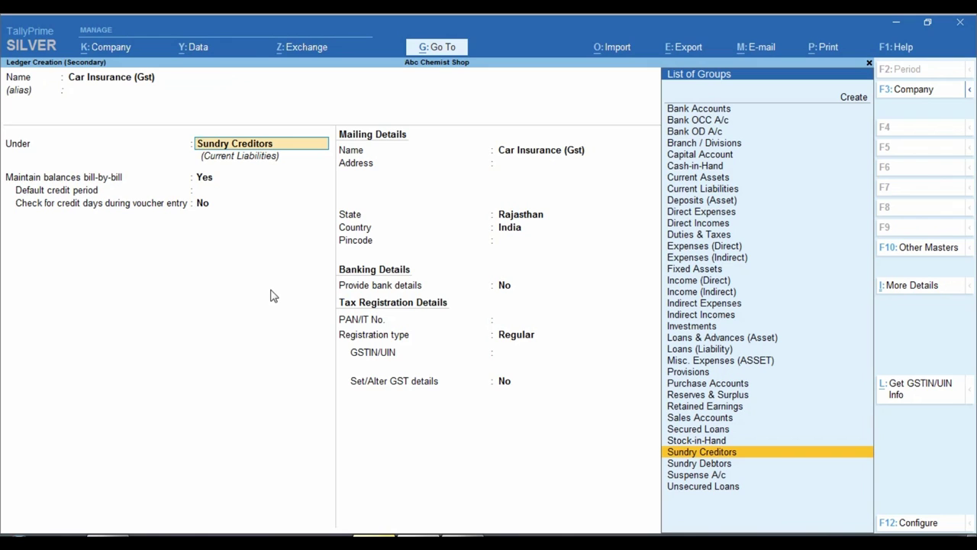
type("Ind")
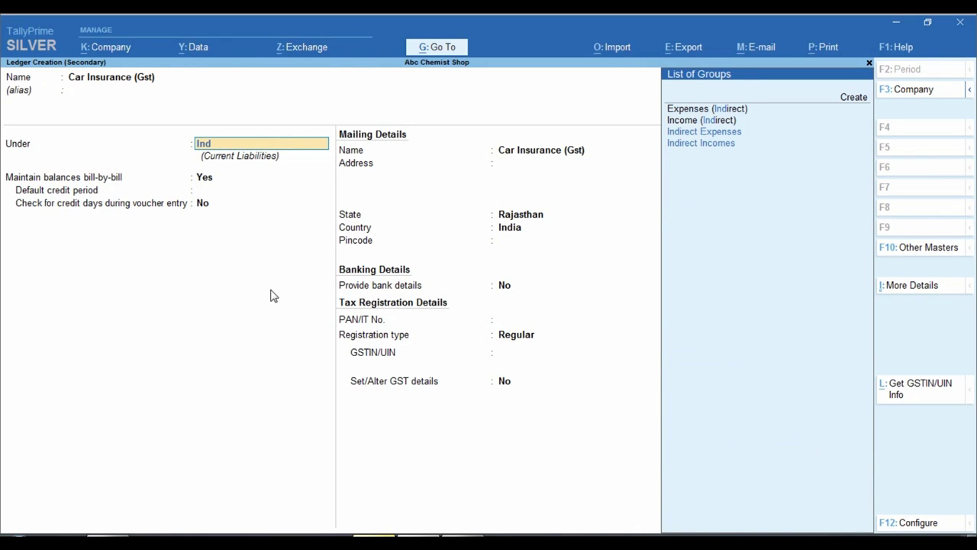
key("Return")
key("Return")
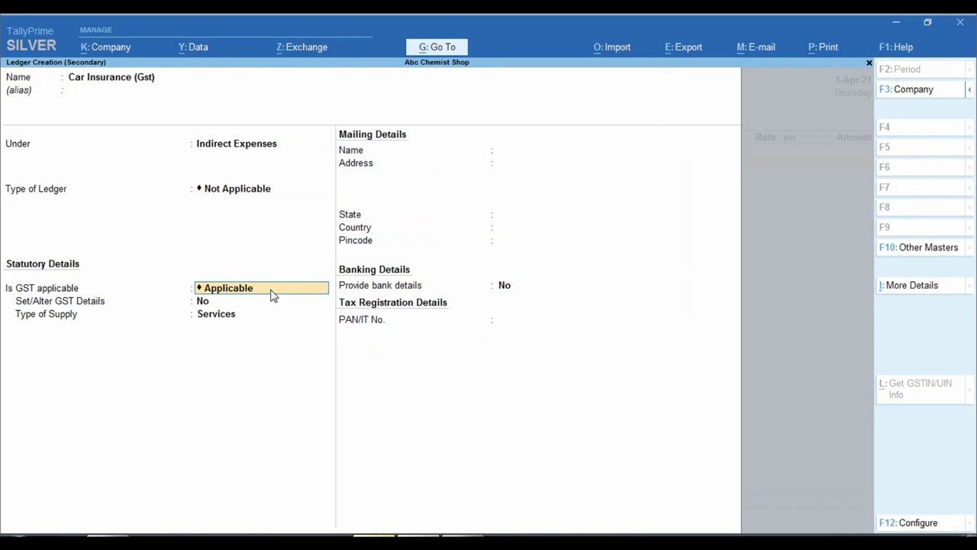
key("Return")
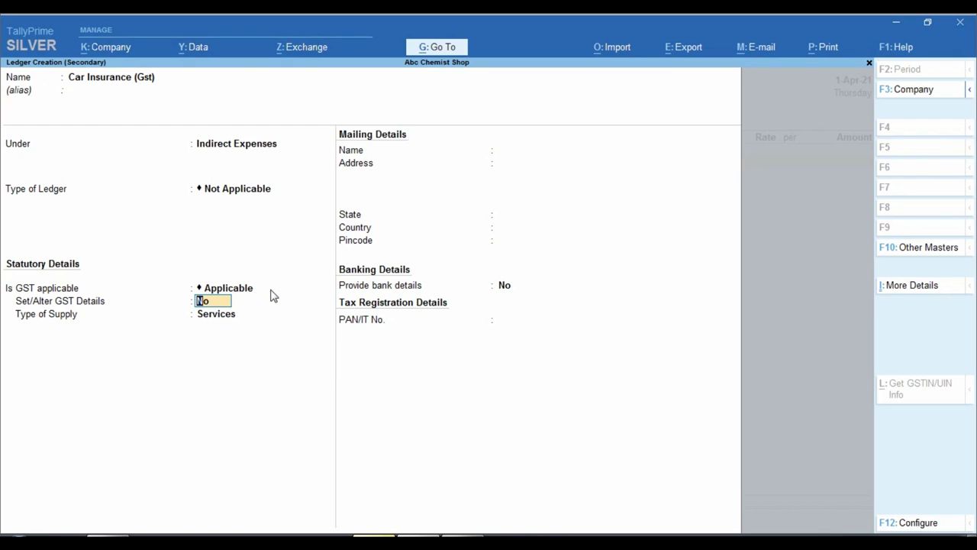
type("y")
key("Return")
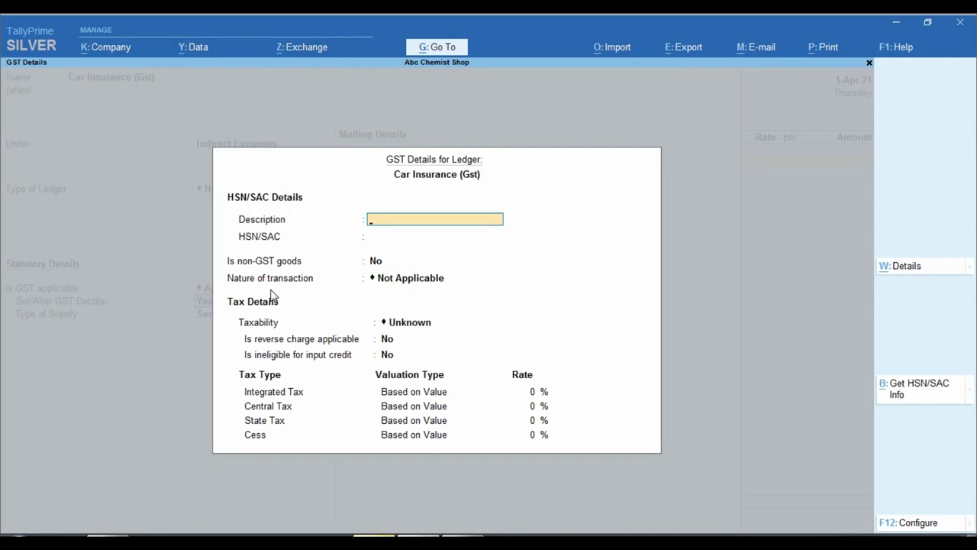
Give the GST details description Insurance and HSN/SAC code 123456
key("Return")
key("Return")
key("Up")
key("Up")
type("Insurance")
key("Return")
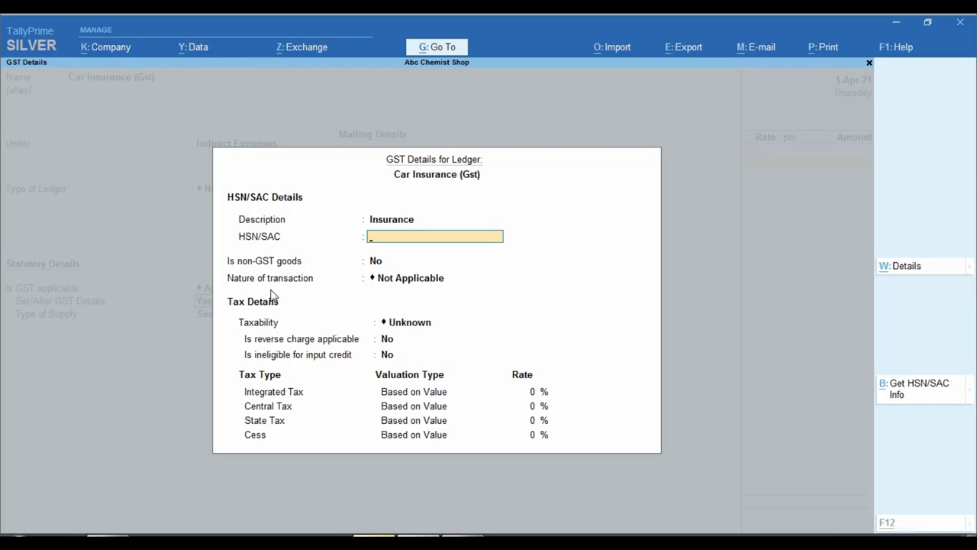
key("alt+Tab")
scroll(430, 180, "up", 5)
scroll(431, 198, "up", 5)
scroll(448, 250, "up", 2)
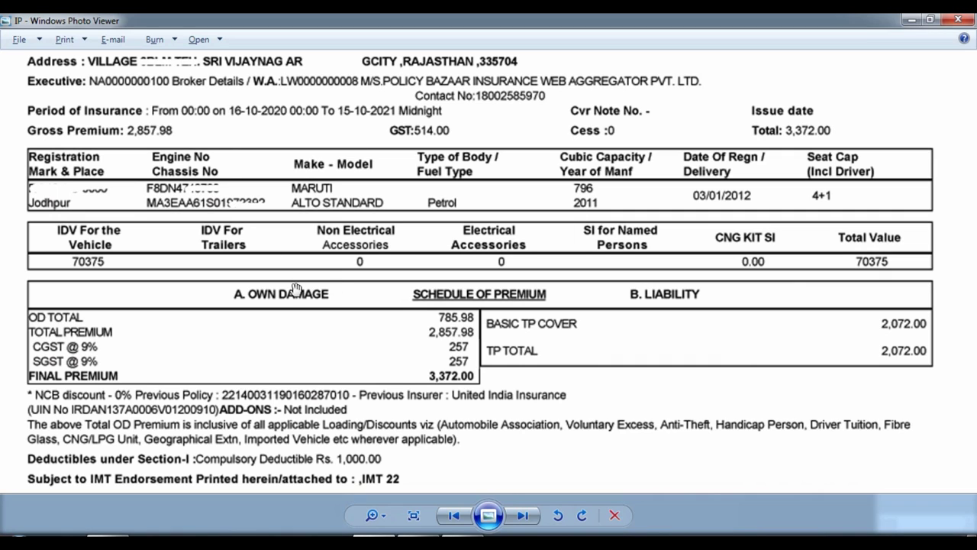
key("alt+Tab")
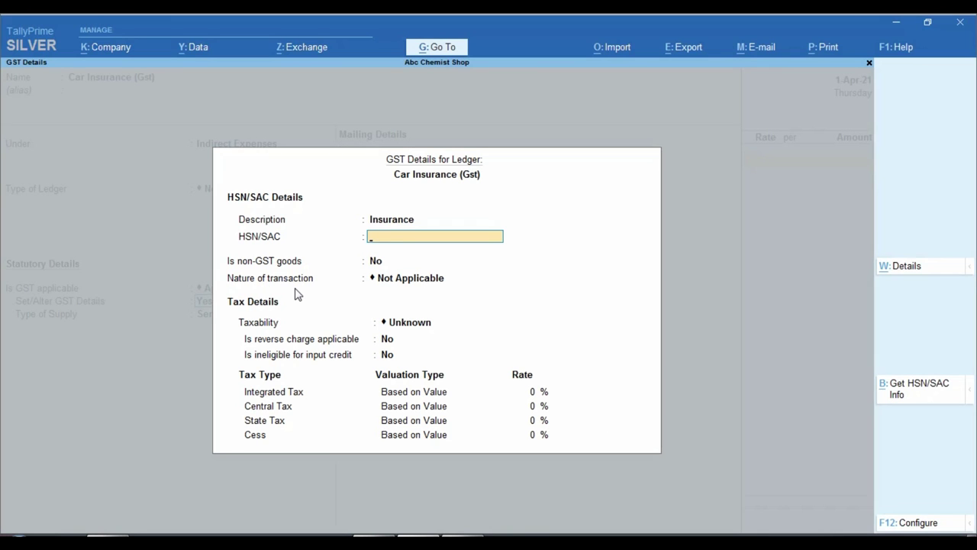
type("123456")
key("Return")
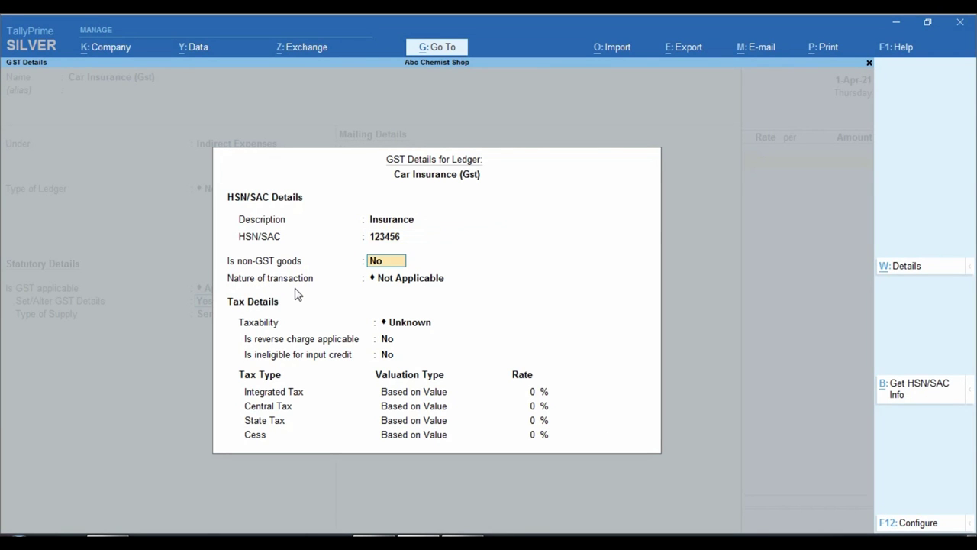
key("Return")
Set nature Purchase Taxable, 18% IGST rate, and supply type Services
type("Pur")
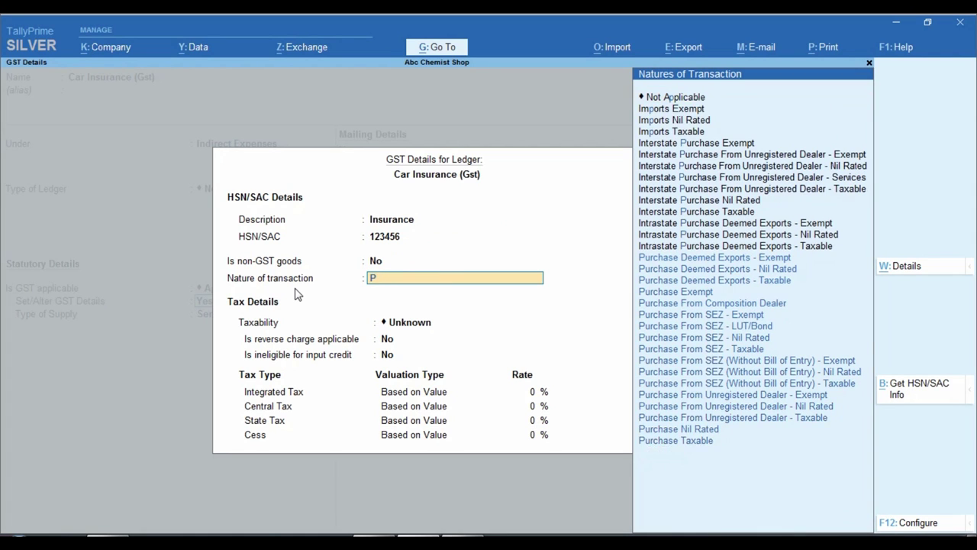
key("Return")
key("Return")
key("Return")
type("18")
key("Return")
key("Return")
key("Return")
key("Return")
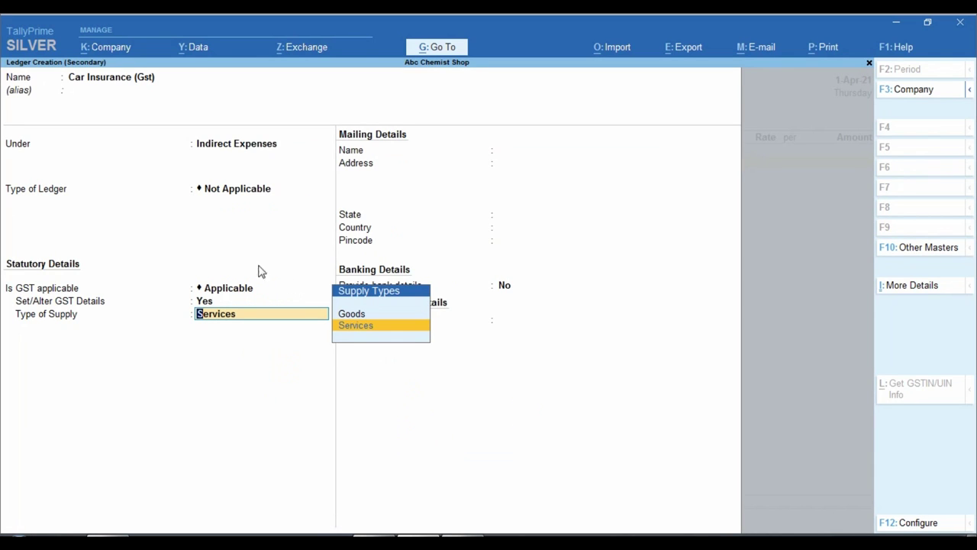
key("ctrl")
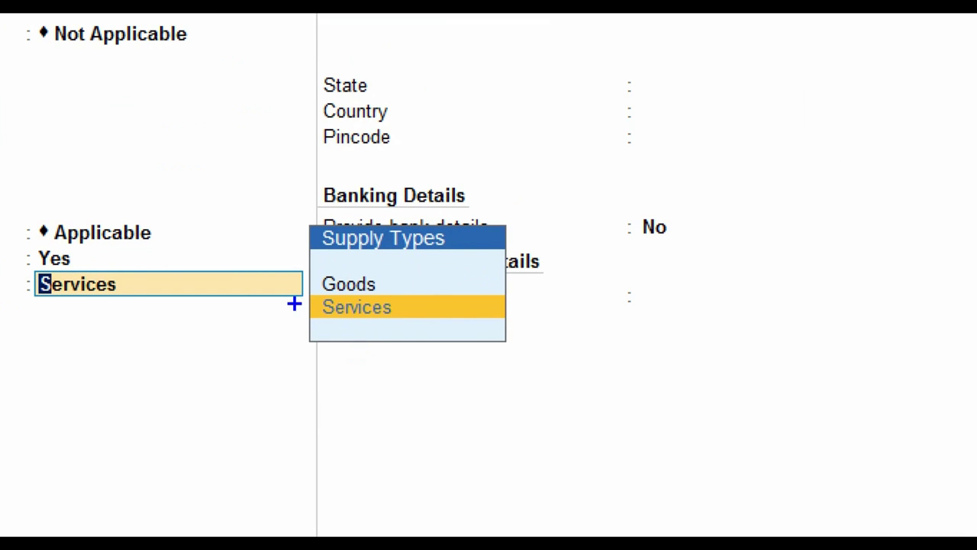
left_click_drag(285, 286, 437, 321)
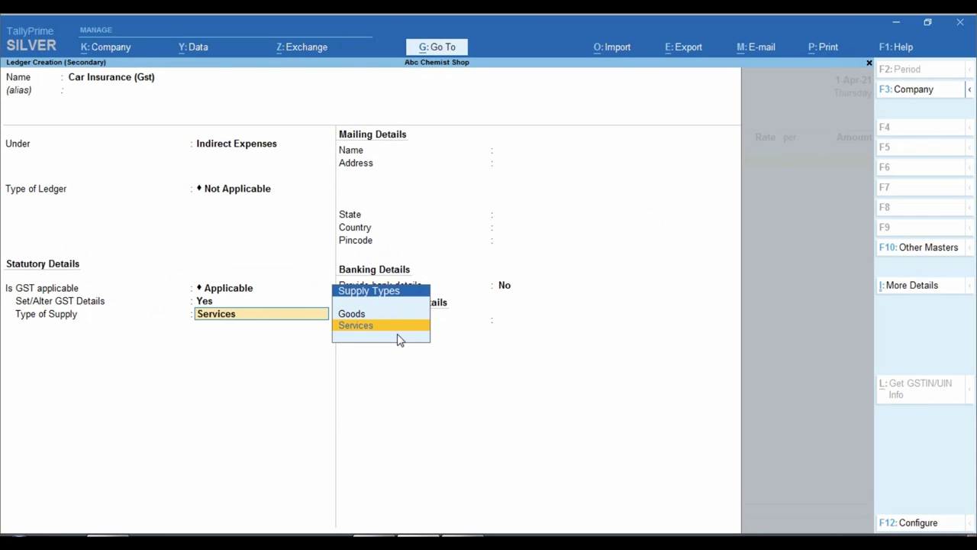
key("Return")
key("Return")
key("Return")
key("Return")
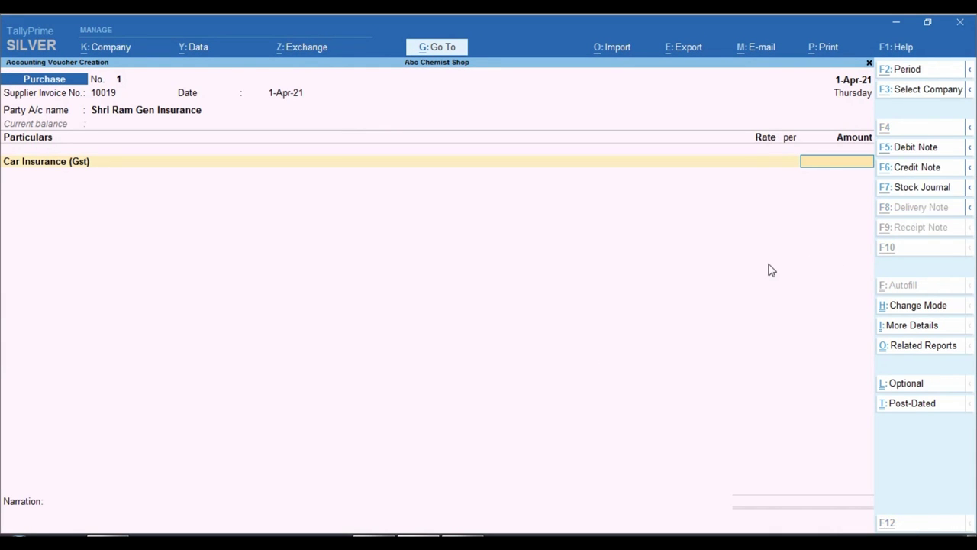
Enter 2,857.98 as the Car Insurance (Gst) amount from the policy
key("alt+Tab")
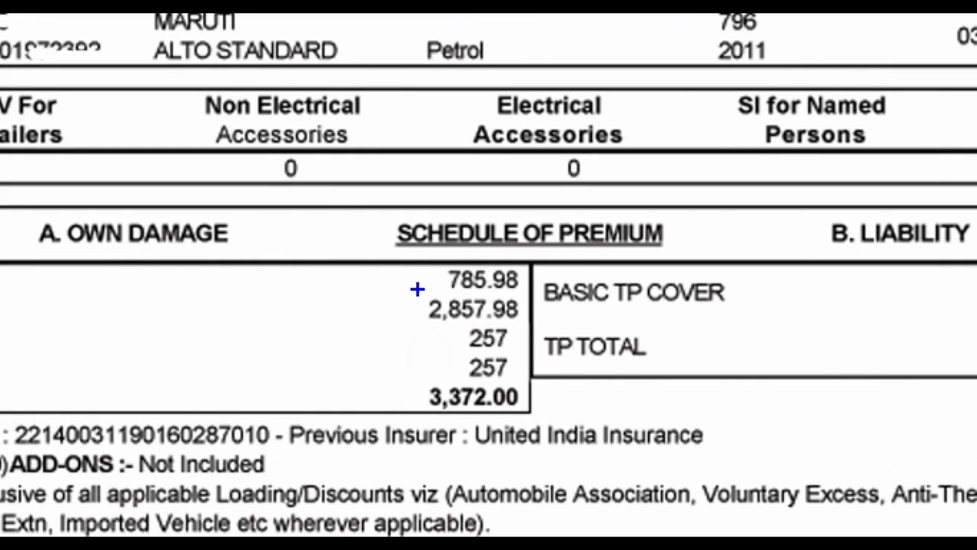
mouse_move(417, 288)
left_mouse_down()
mouse_move(471, 326)
mouse_move(538, 327)
left_mouse_up()
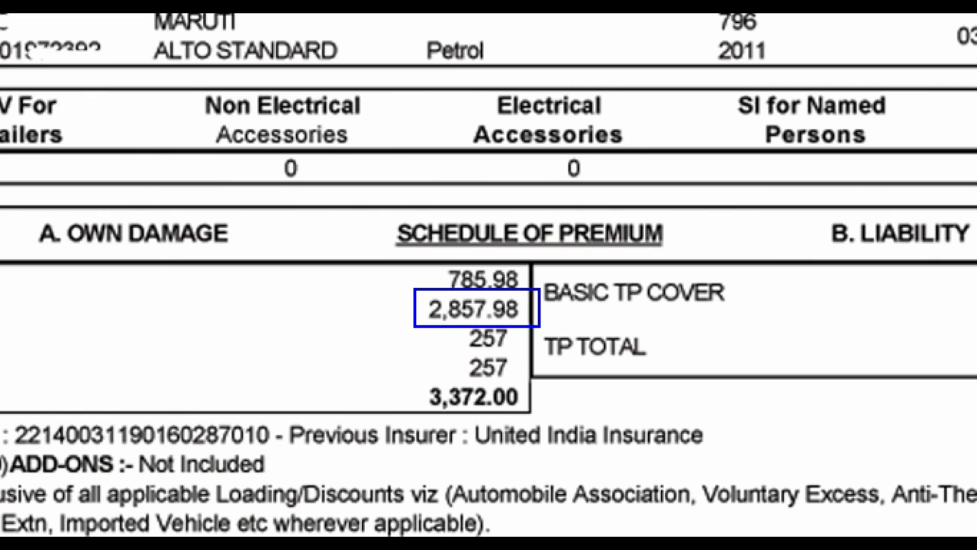
key("alt+Tab")
type("5")
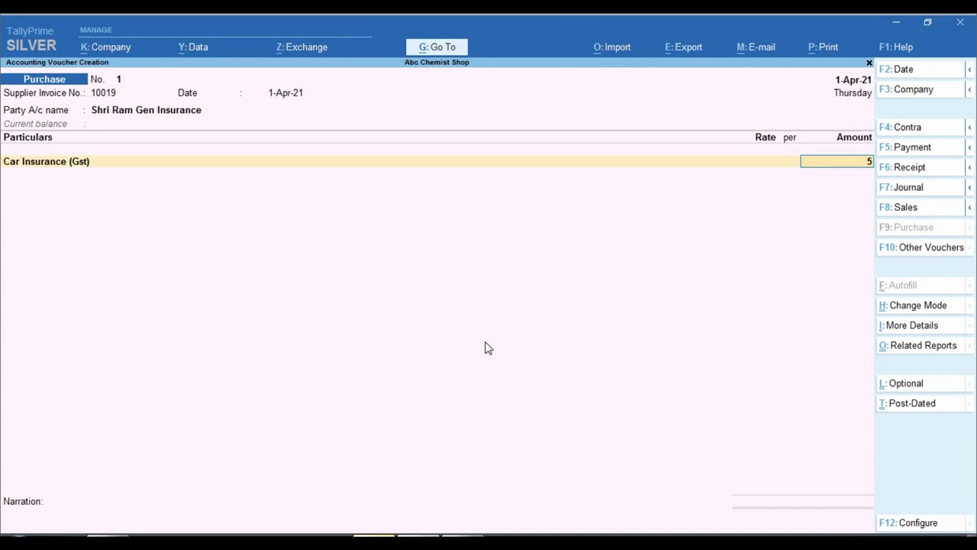
type("857")
key("BackSpace")
key("BackSpace")
key("BackSpace")
key("BackSpace")
type("2,857.98")
key("Return")
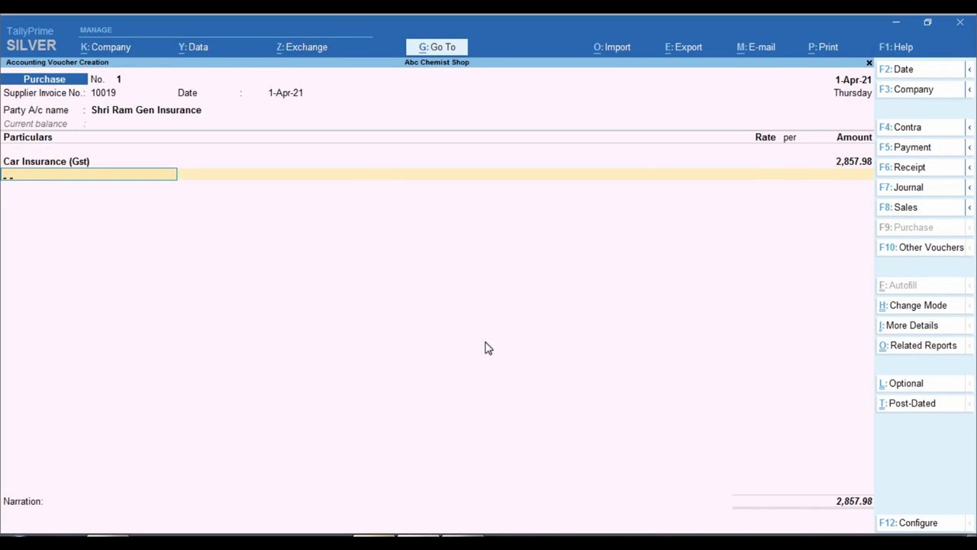
Add the Cgst Tax line at 257.22 and pick the Sgst Tax ledger
type("Cg")
key("Return")
key("Return")
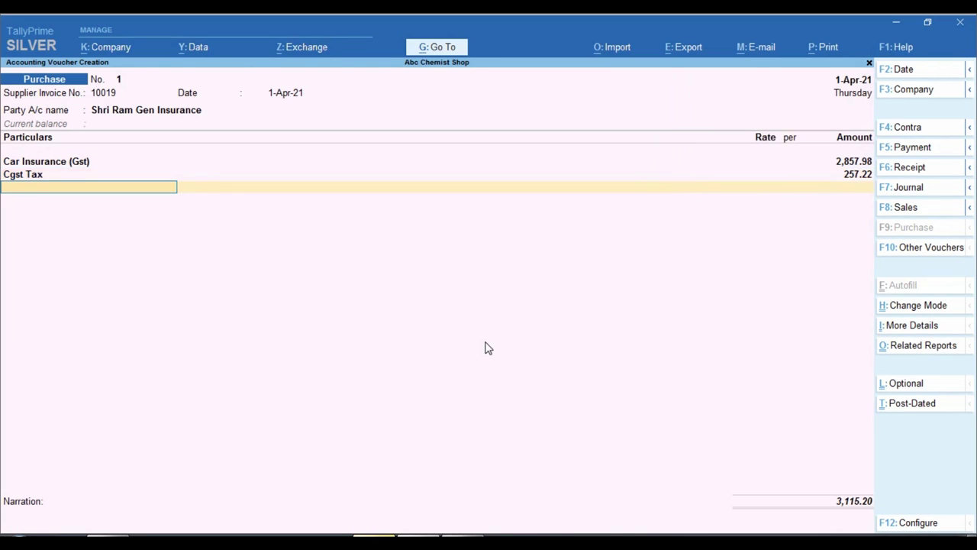
type("Sg")
key("Return")
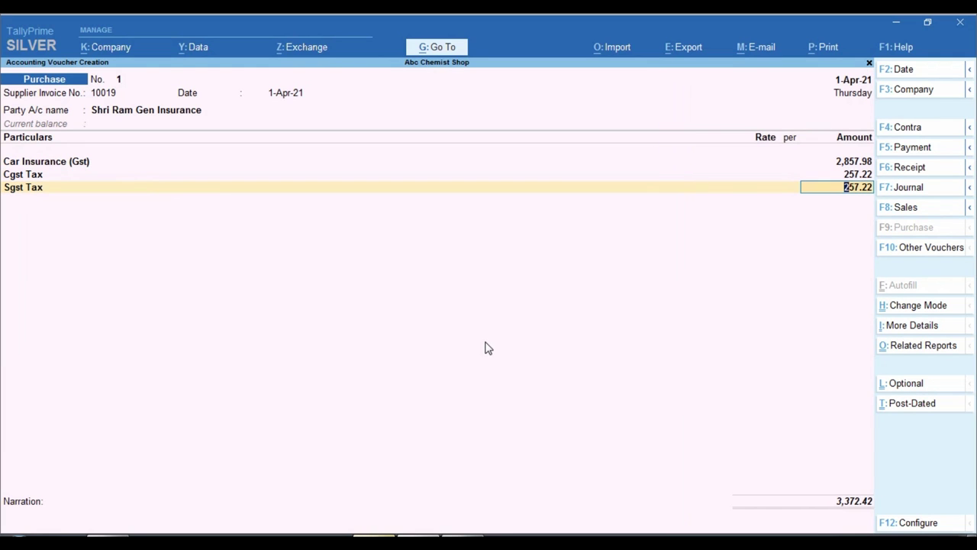
Check the tax figures against the policy and accept SGST of 257.22
key("alt+Tab")
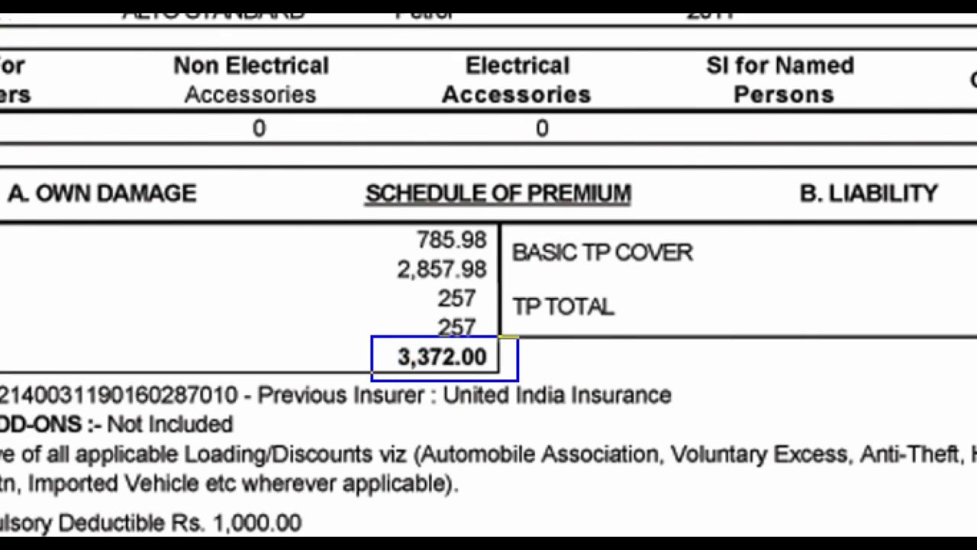
key("alt+Tab")
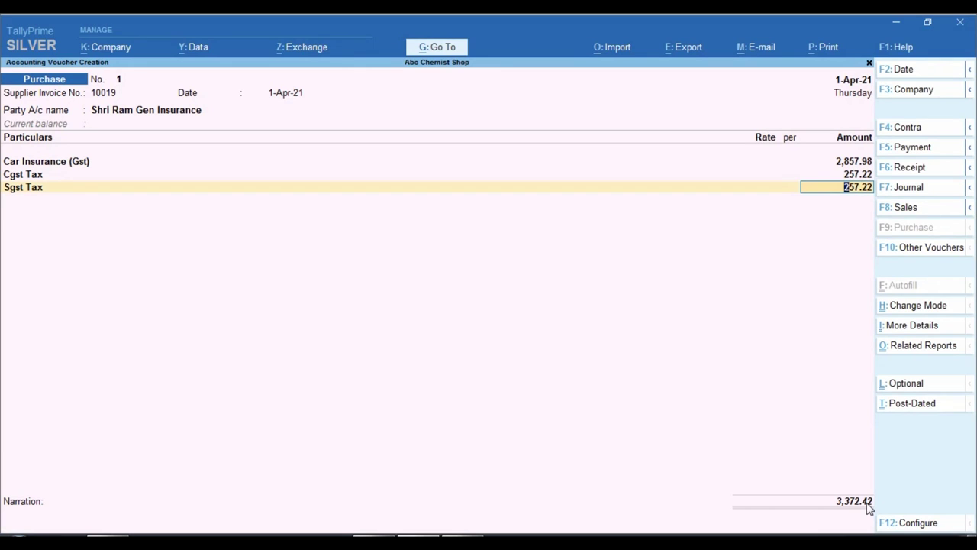
key("ctrl+1")
left_click_drag(766, 467, 885, 506)
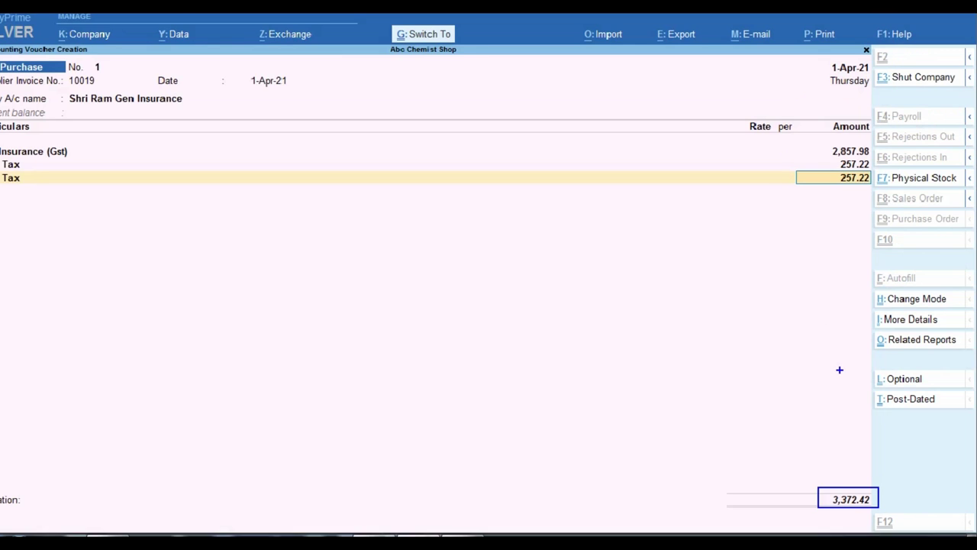
key("alt+Tab")
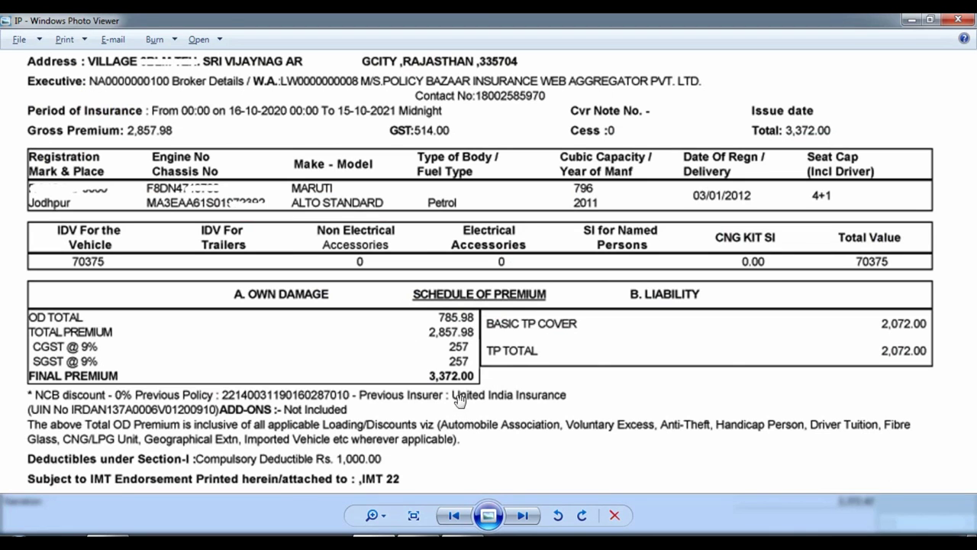
key("ctrl+1")
left_click_drag(429, 293, 487, 319)
key("Escape")
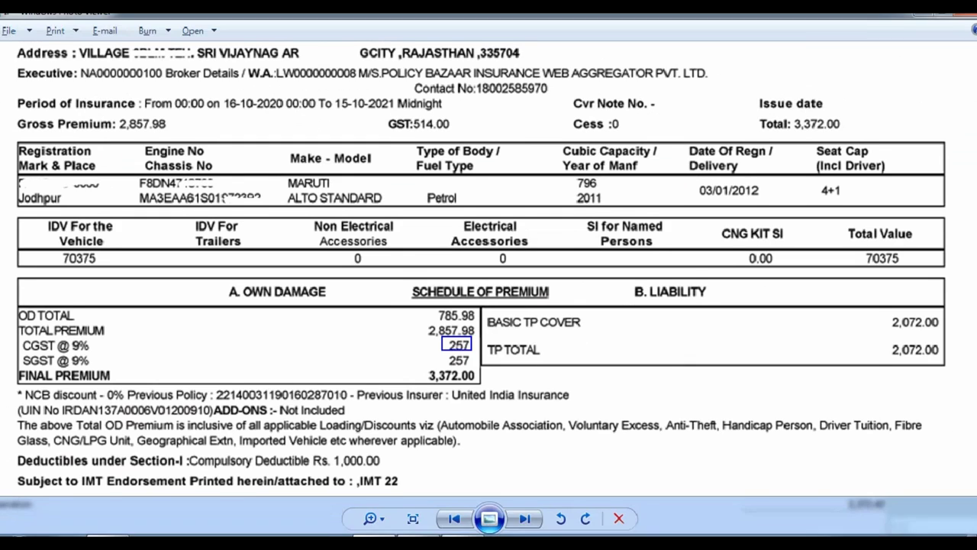
key("alt+Tab")
key("ctrl")
key("ctrl+1")
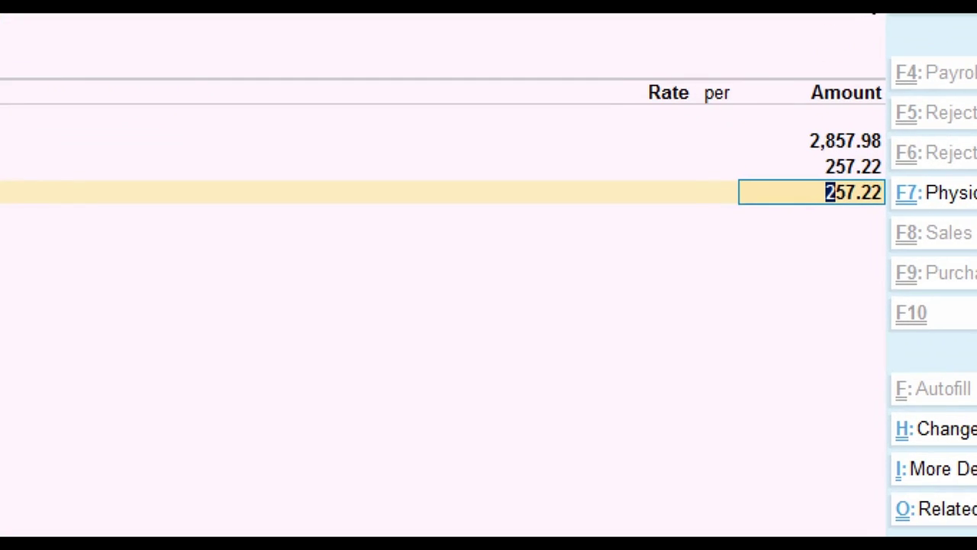
left_click_drag(780, 151, 864, 180)
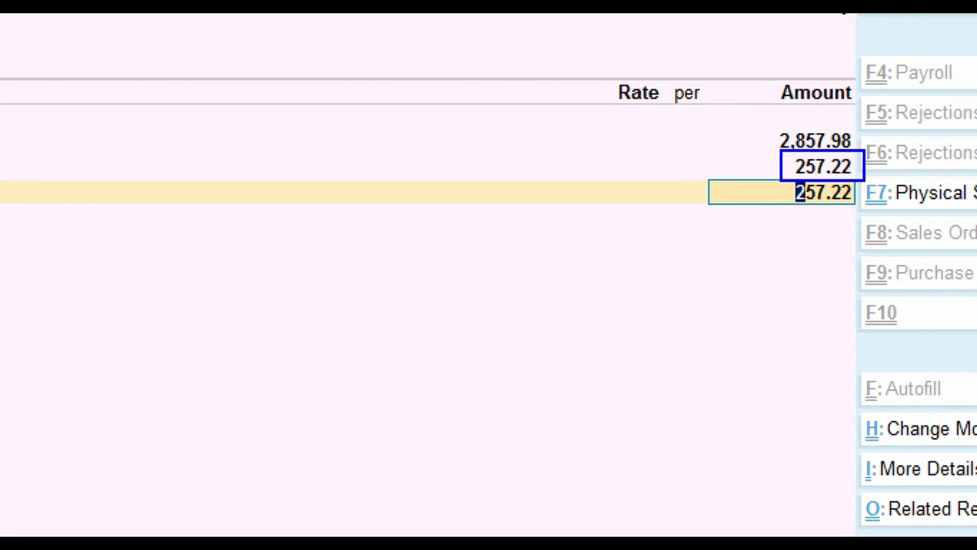
key("Escape")
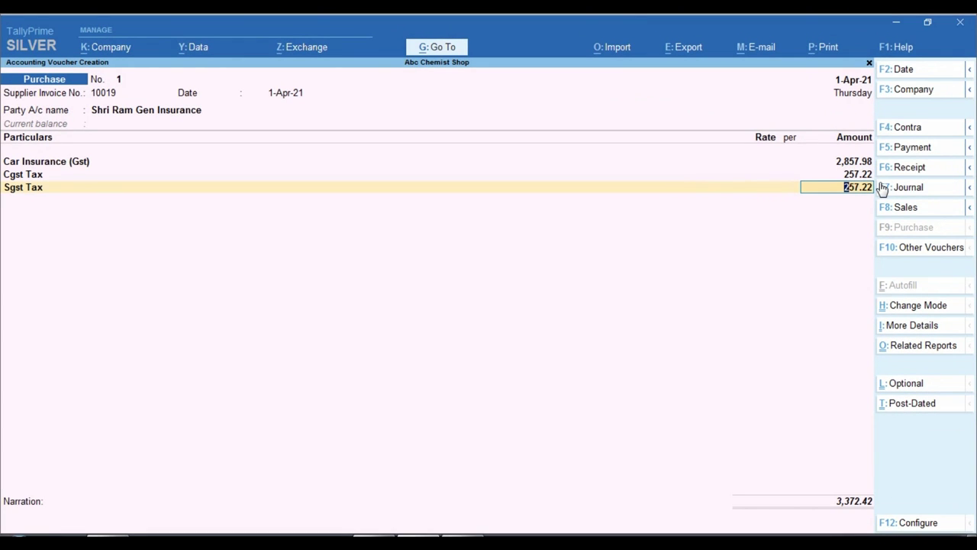
key("Return")
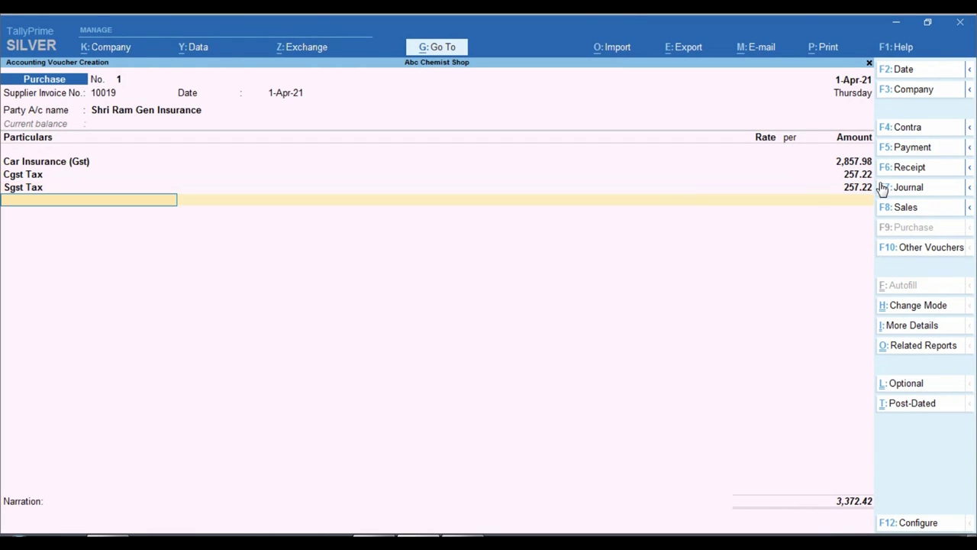
Create a Rounded Off ledger (GST not applicable) for (-)0.42, bringing the total to 3,372.00
type("S")
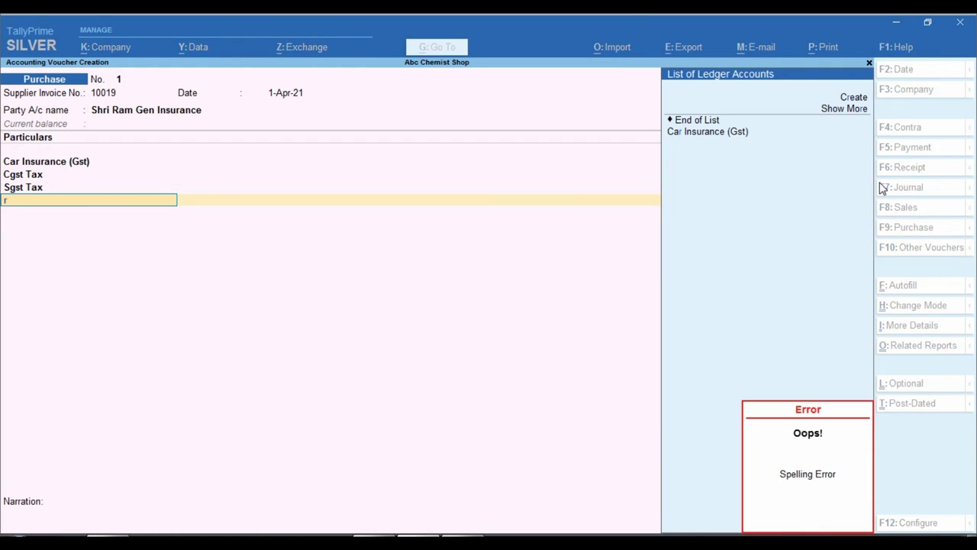
key("alt+c")
type("Rounded off")
key("Return")
key("Return")
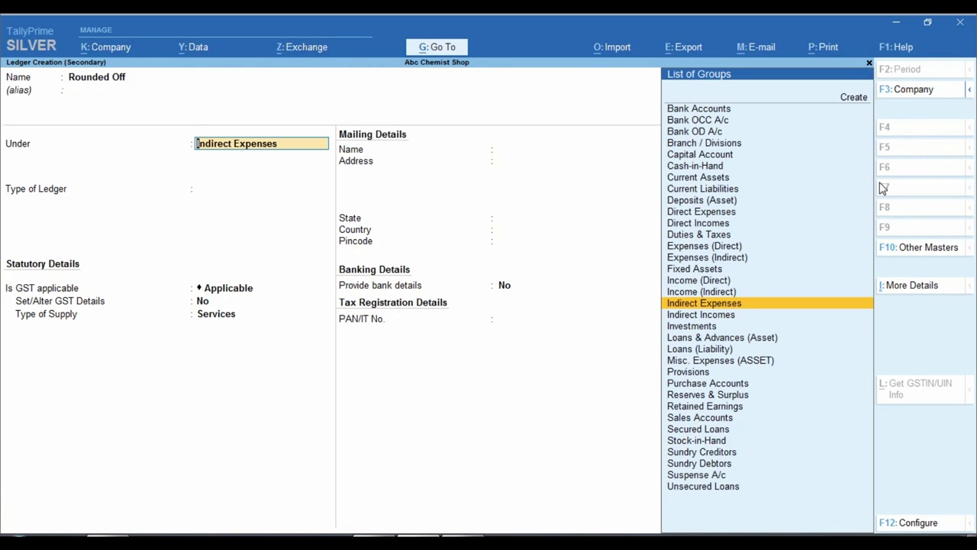
key("Return")
key("Return")
key("BackSpace")
type("n")
key("Return")
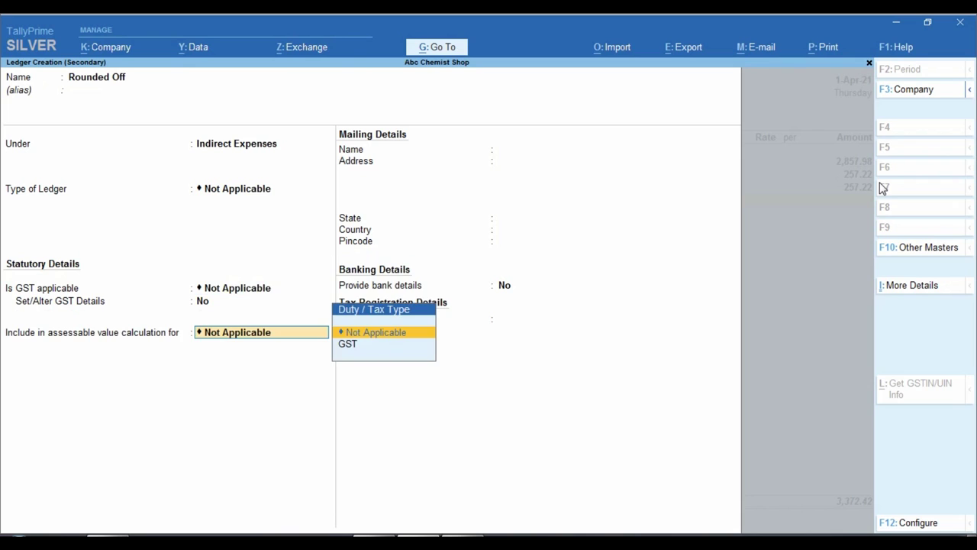
key("Return")
key("Return")
key("Return")
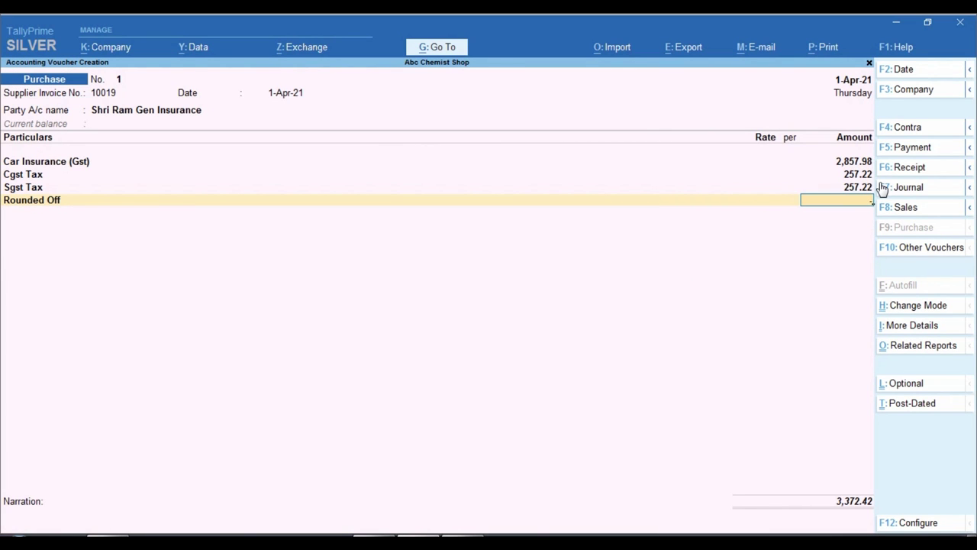
key("Return")
key("Return")
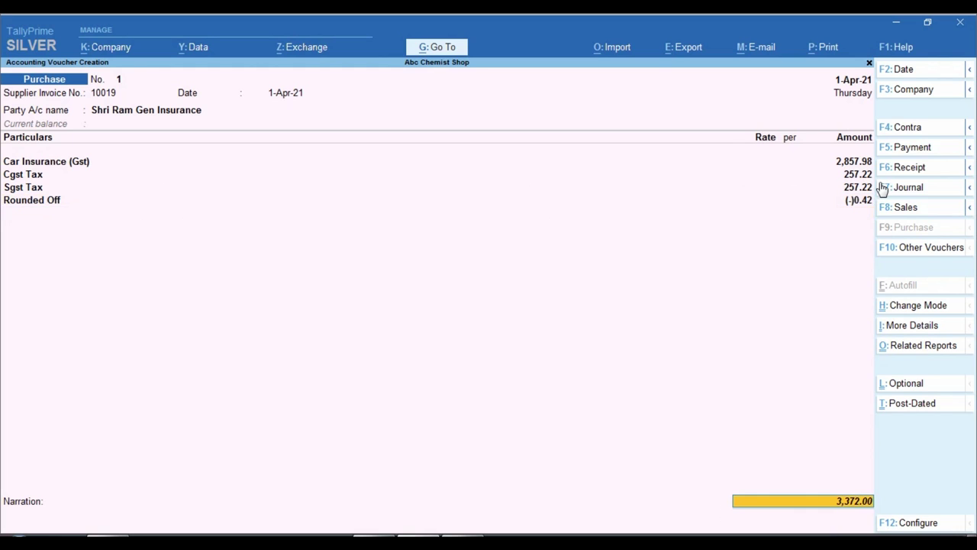
key("Return")
key("Return")
key("Return")
key("Return")
key("Return")
key("Return")
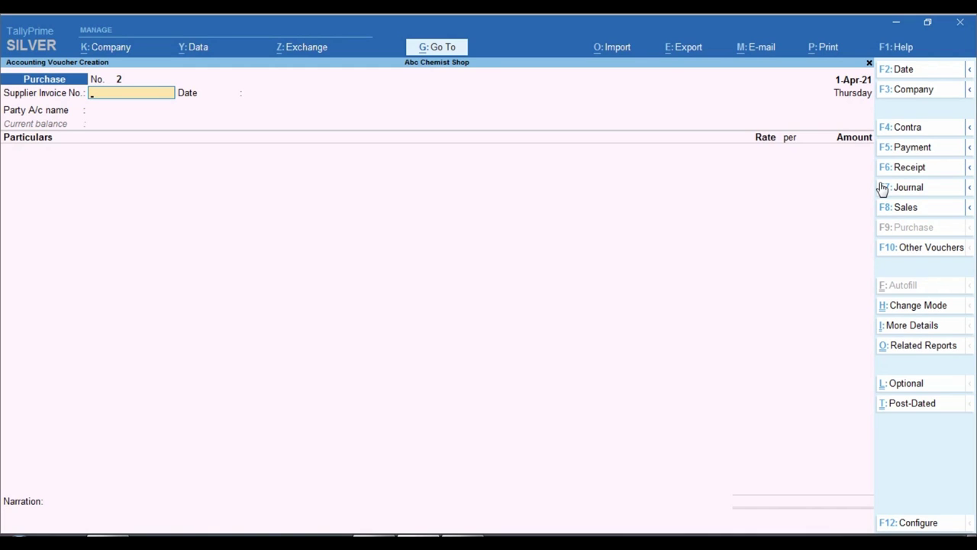
key("Escape")
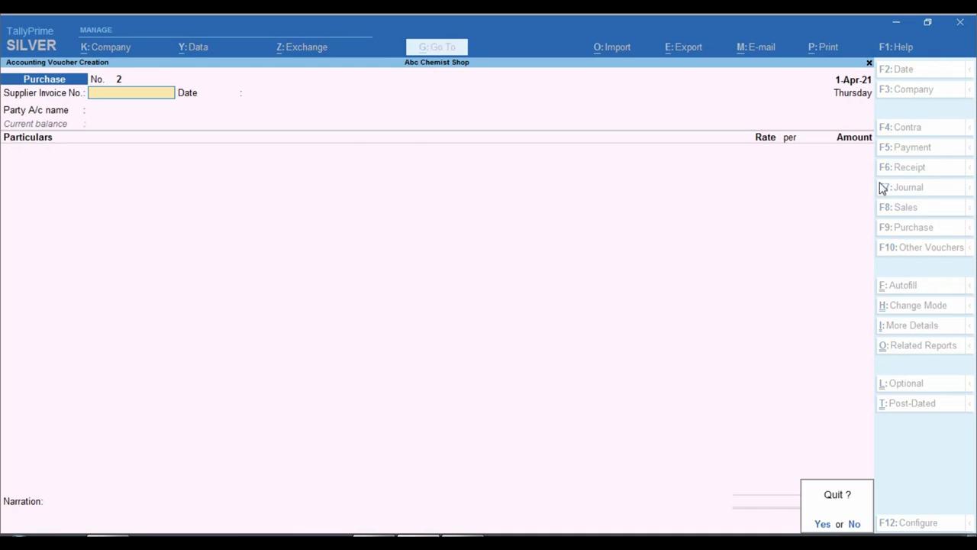
key("Return")
key("Down")
key("Down")
key("Down")
key("Down")
key("Down")
key("Down")
key("Down")
key("Down")
key("Up")
key("Return")
key("Down")
key("Down")
key("Down")
key("Down")
key("Down")
key("Down")
key("Down")
key("Down")
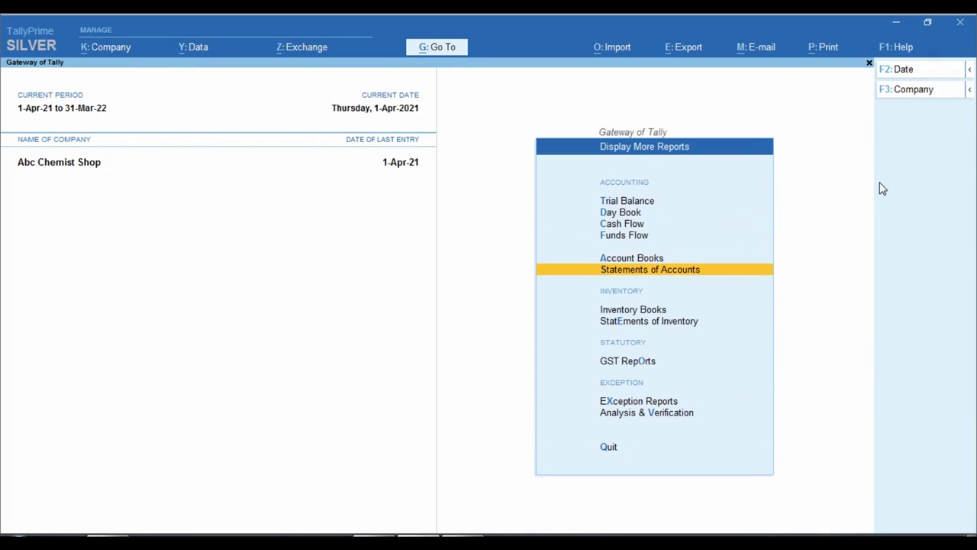
key("Return")
key("Down")
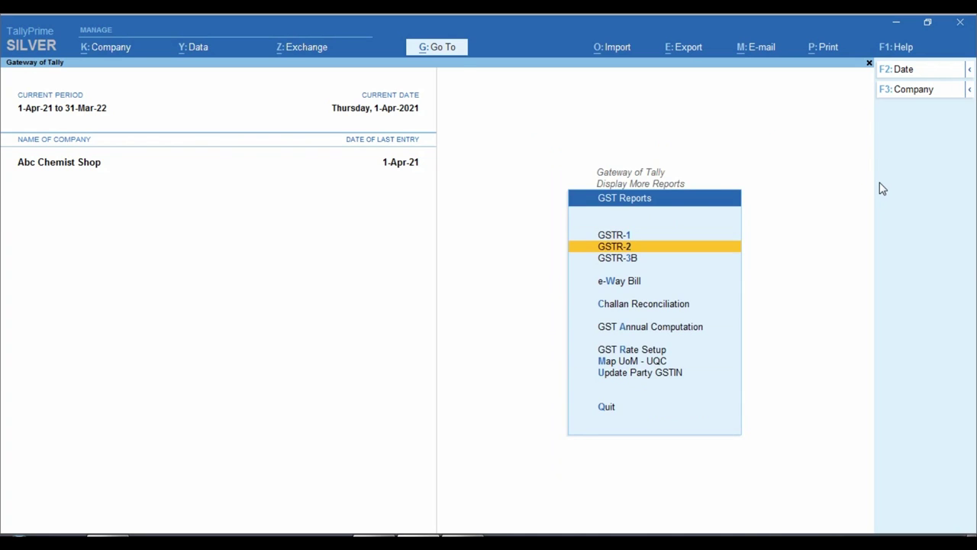
key("Return")
key("Down")
key("Down")
key("Down")
key("Down")
key("Down")
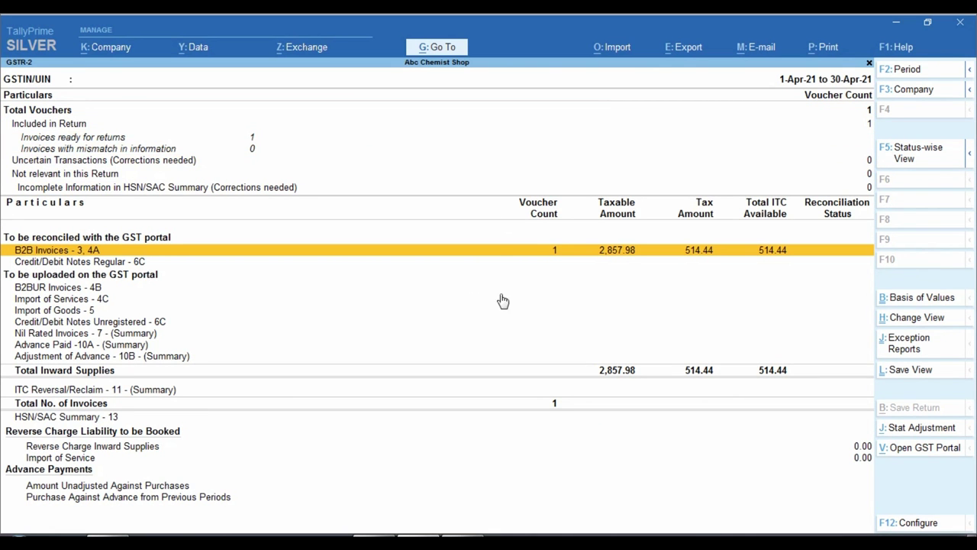
key("ctrl")
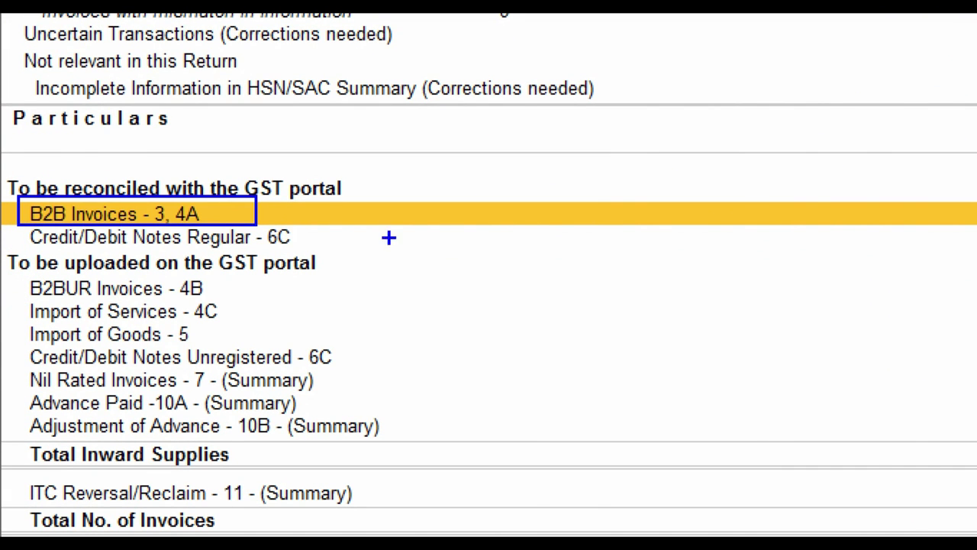
key("ctrl")
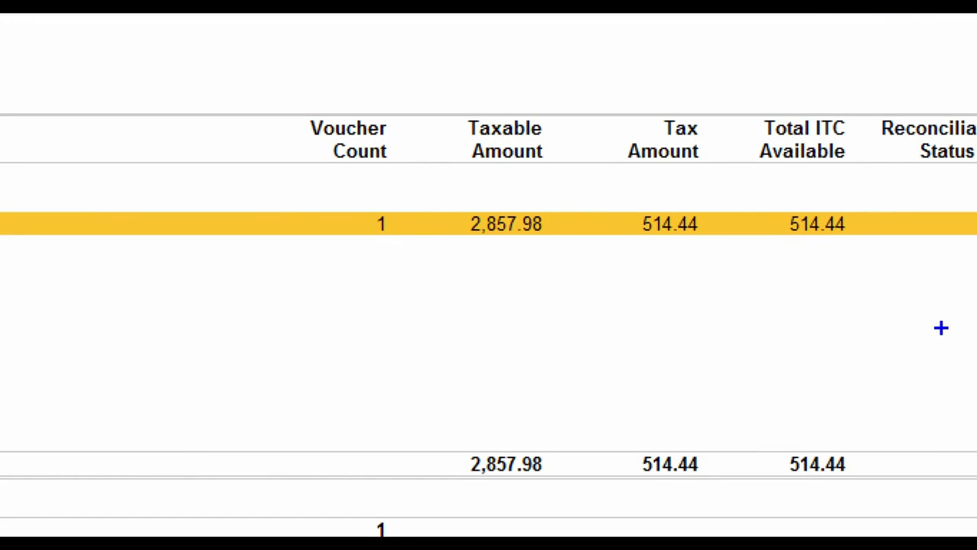
key("Return")
key("Return")
key("Return")
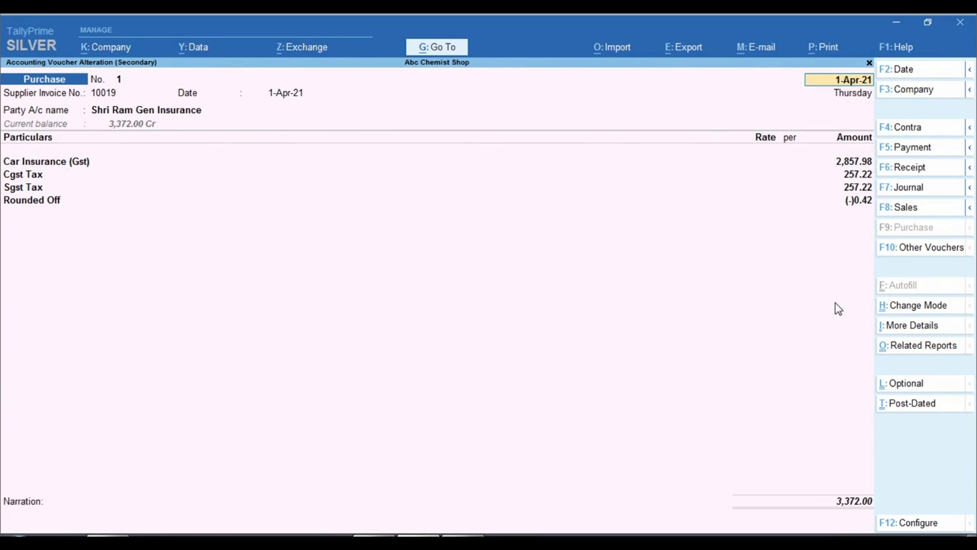
Open GSTR-3B to confirm 514.44 eligible ITC, then exit the GST reports
key("BackSpace")
key("Escape")
key("Escape")
key("Escape")
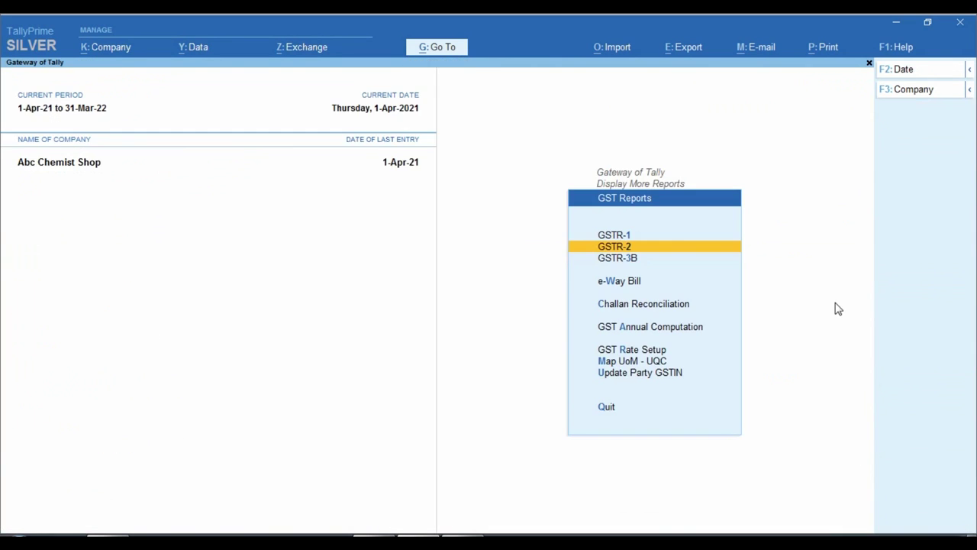
key("Down")
key("Return")
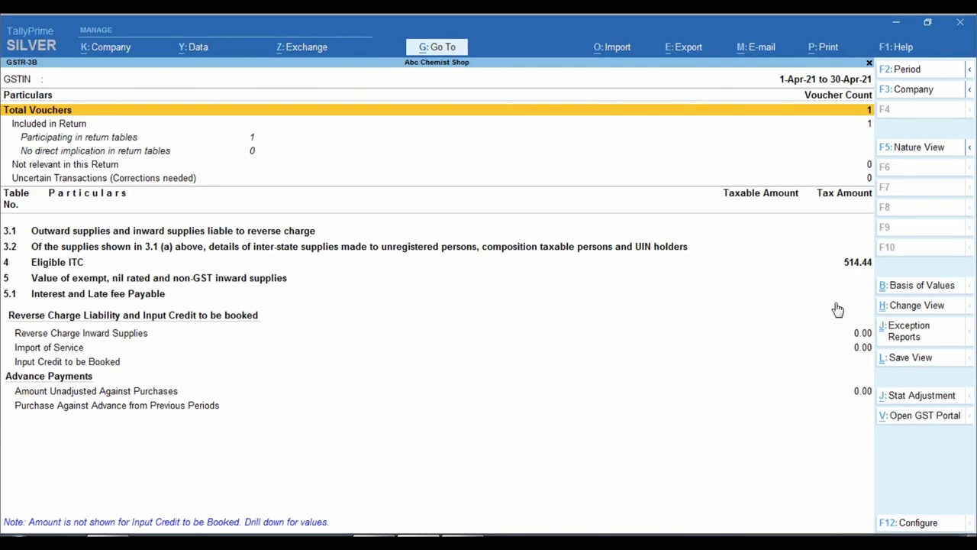
key("ctrl")
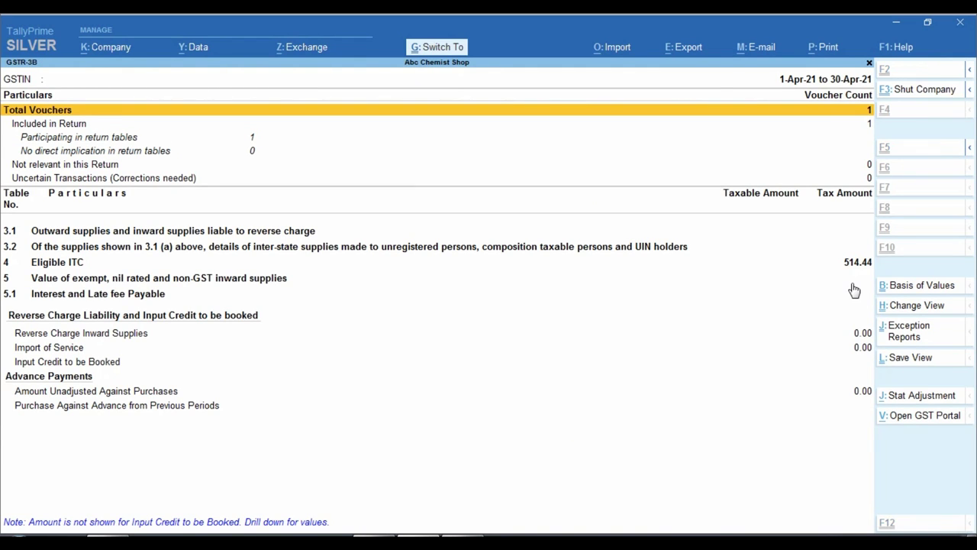
left_click(851, 281)
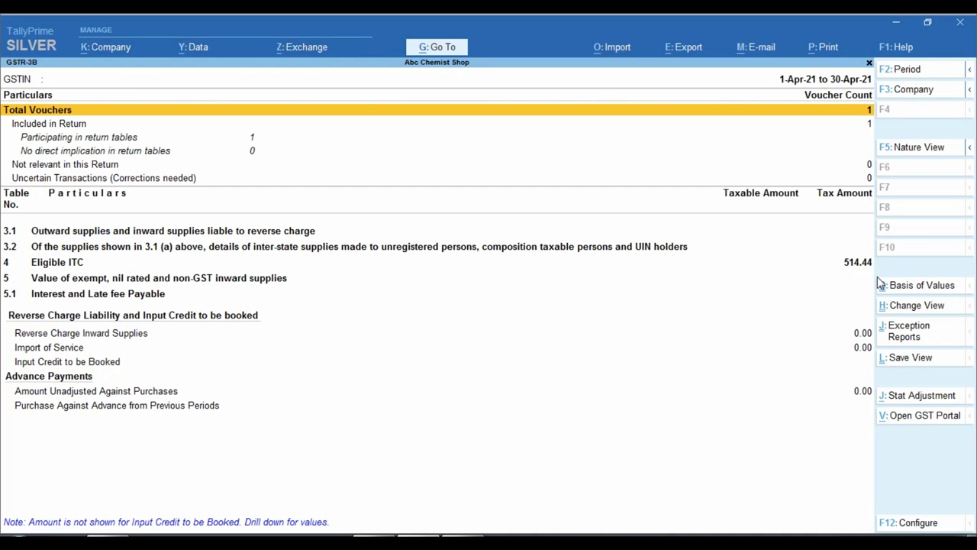
key("Escape")
key("Escape")
key("Escape")
key("Escape")
key("Escape")
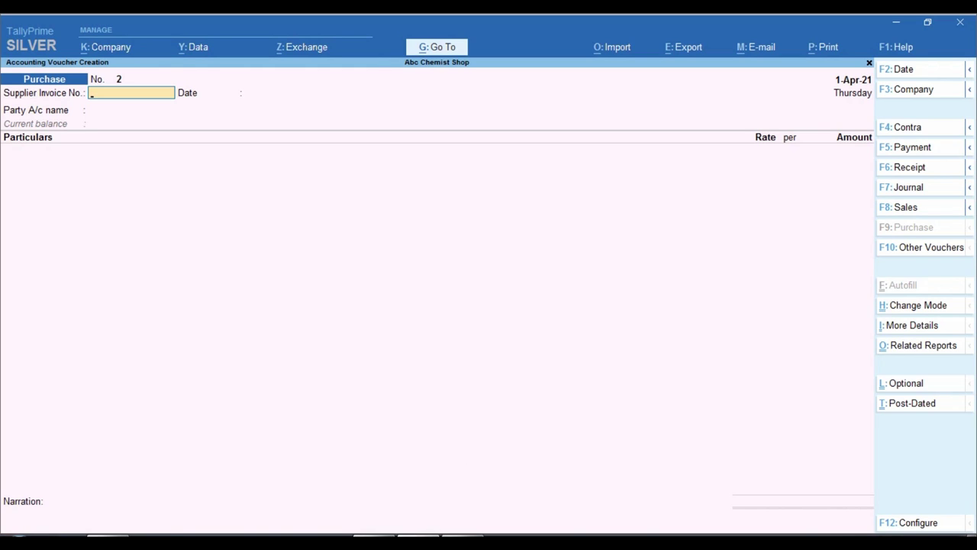
Switch to a Journal voucher and create a 'Car Insurance' ledger under Indirect Expenses with GST not applicable
key("Escape")
key("F7")
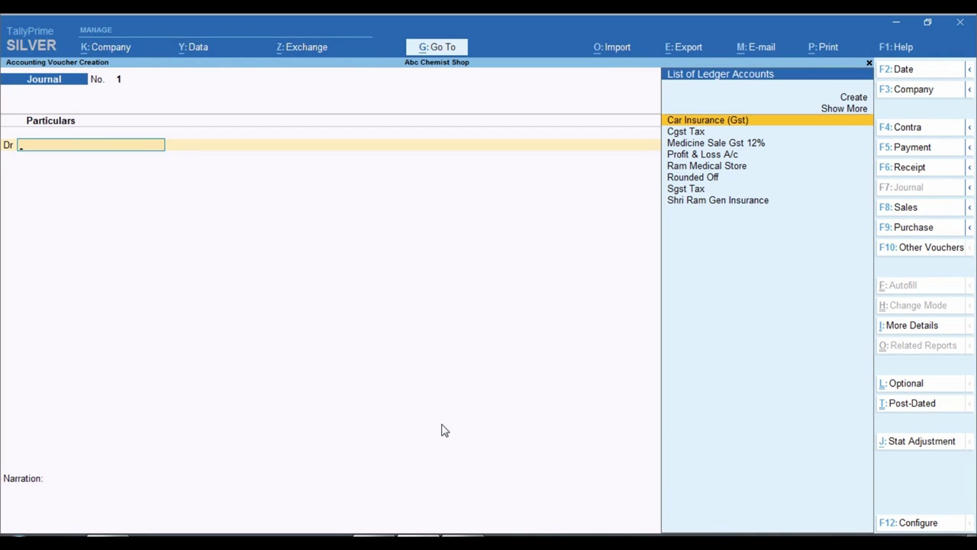
key("alt+c")
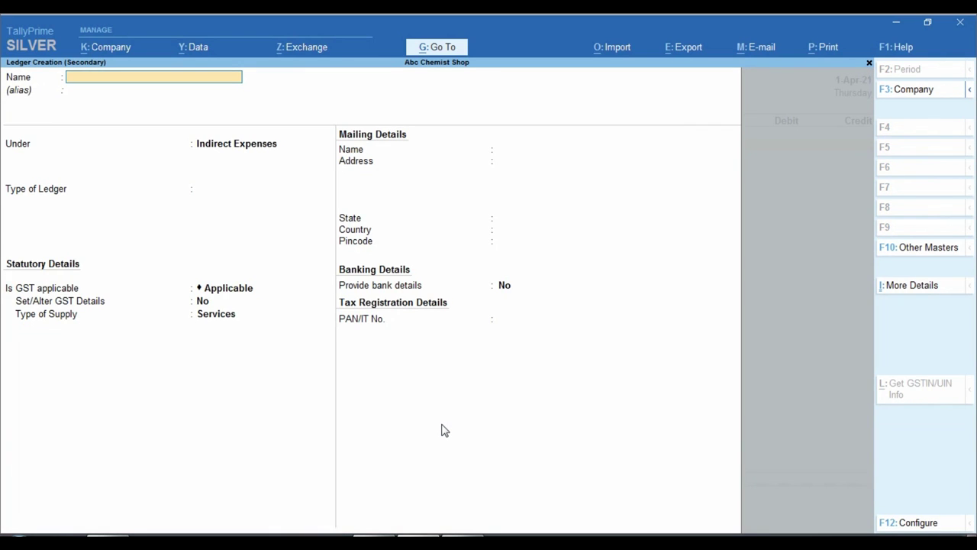
type("Car Insurance")
key("Return")
key("Return")
key("Return")
key("Return")
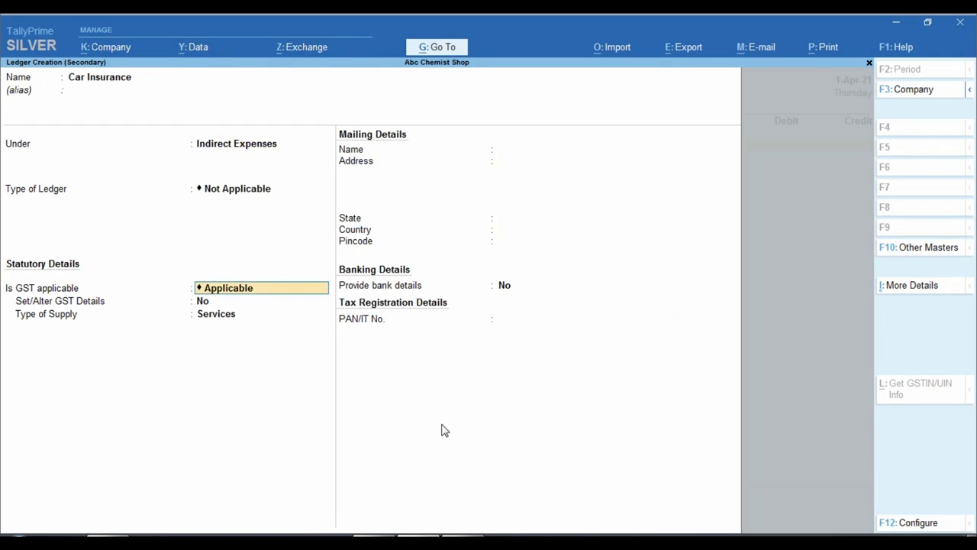
key("Down")
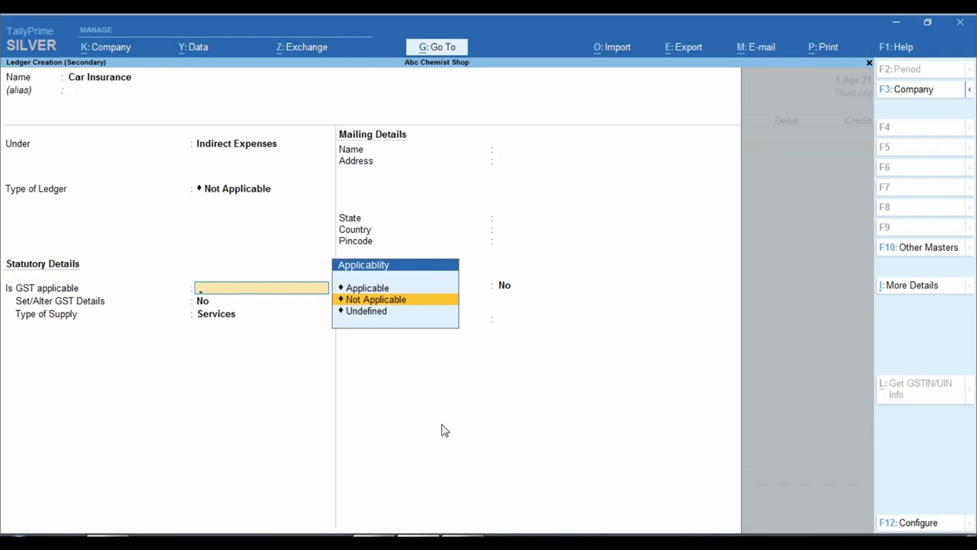
key("Return")
key("Return")
key("Return")
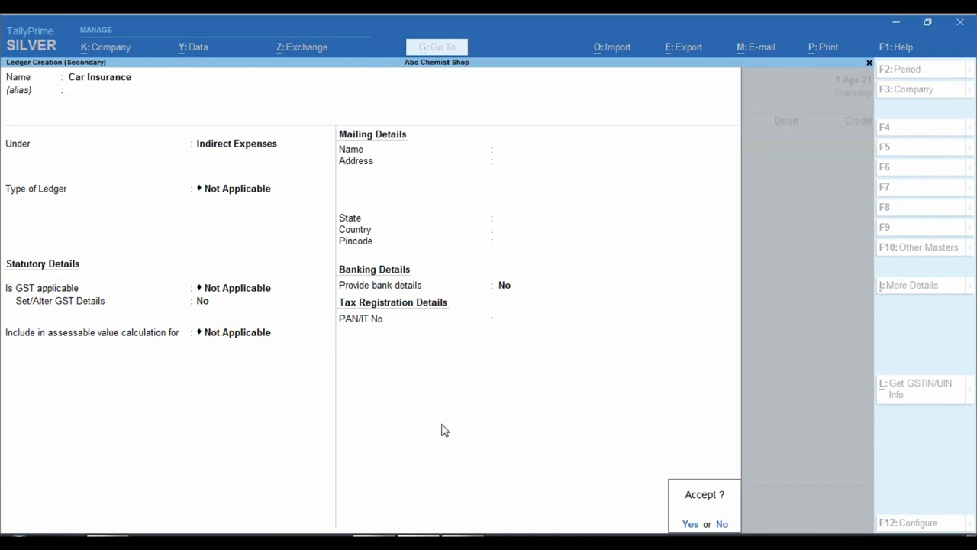
key("Return")
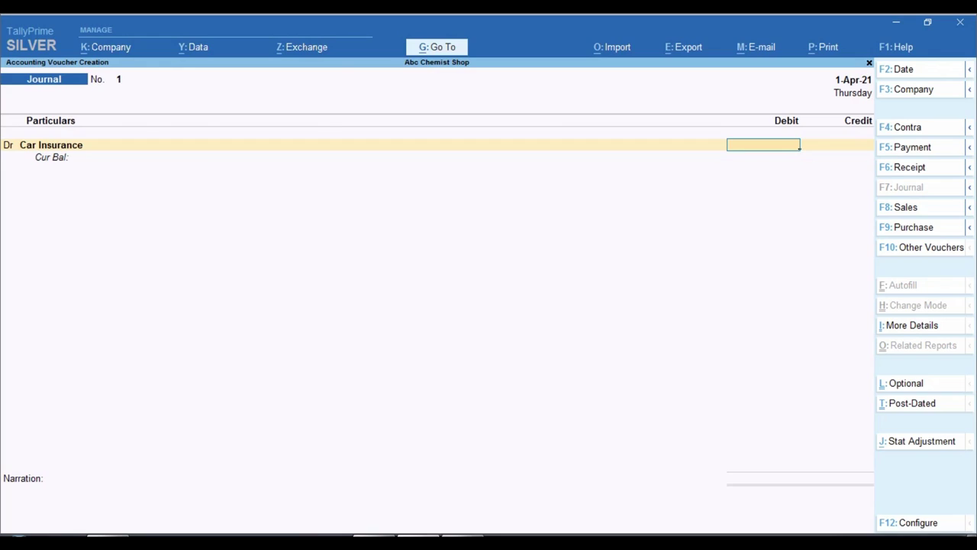
key("alt+Tab")
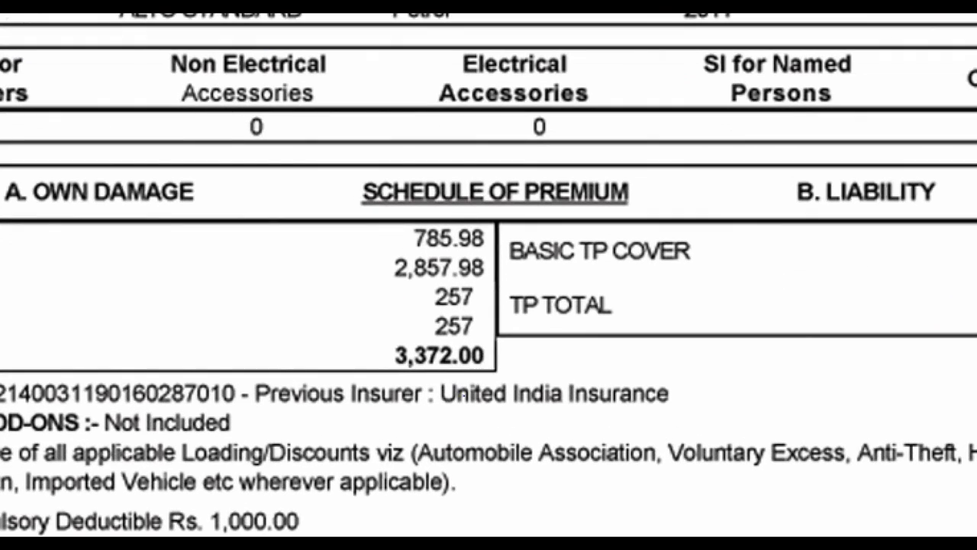
Check the premium on the policy image and debit Car Insurance 3,372.00
left_click_drag(374, 329, 493, 386)
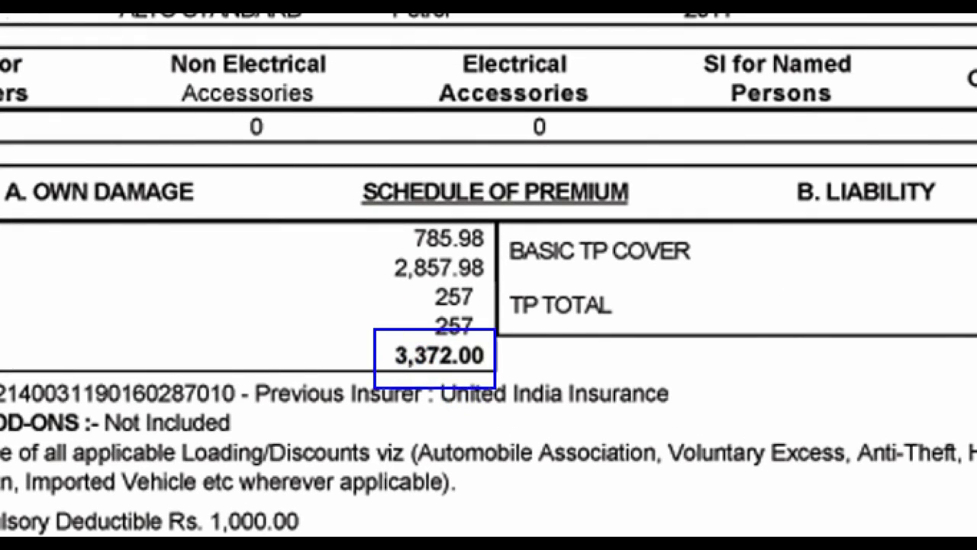
key("alt+Tab")
type("3372")
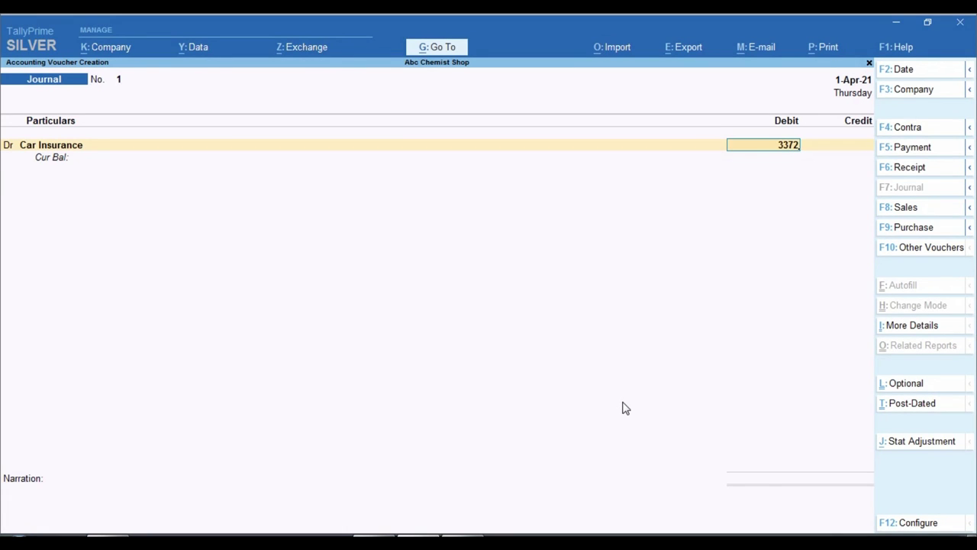
key("Return")
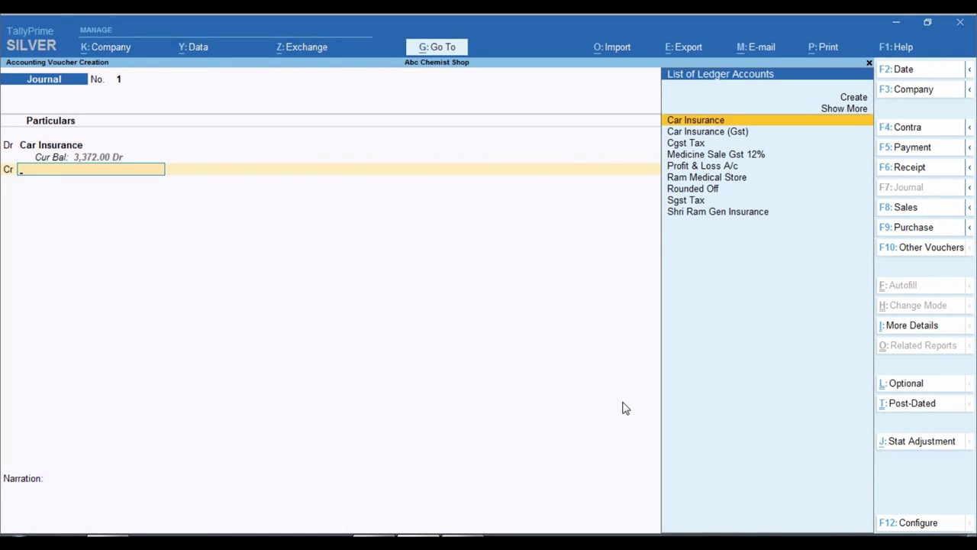
Credit Shri Ram Gen Insurance as new bill reference 1, narrate 'car insurance', and save
type("Shri")
key("Return")
key("Return")
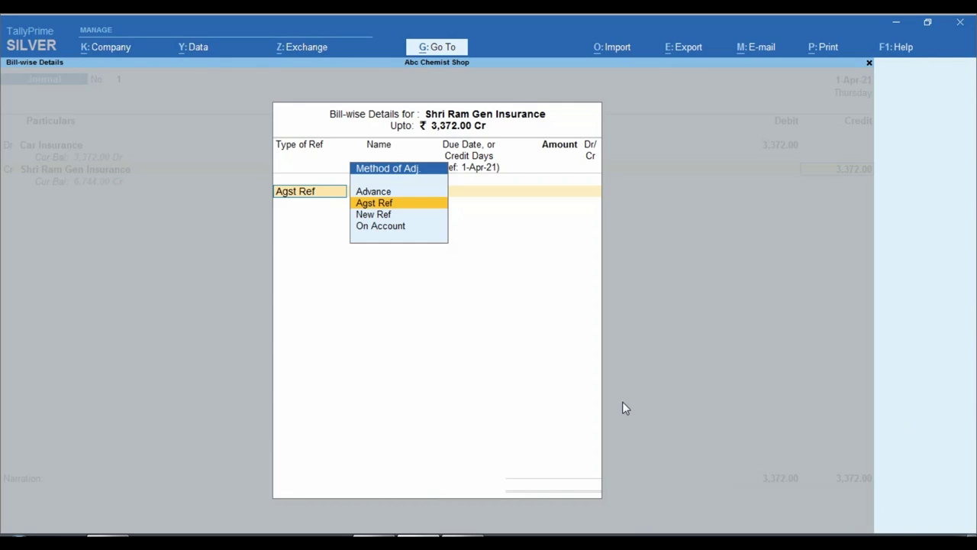
key("Return")
key("BackSpace")
key("Down")
key("Return")
key("Return")
key("Return")
key("Return")
key("Return")
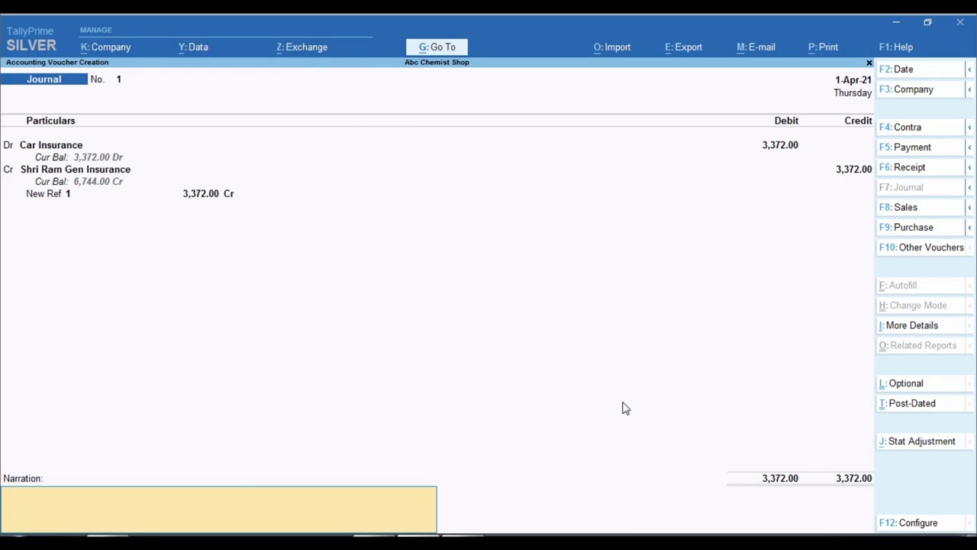
type("car insurance")
key("Return")
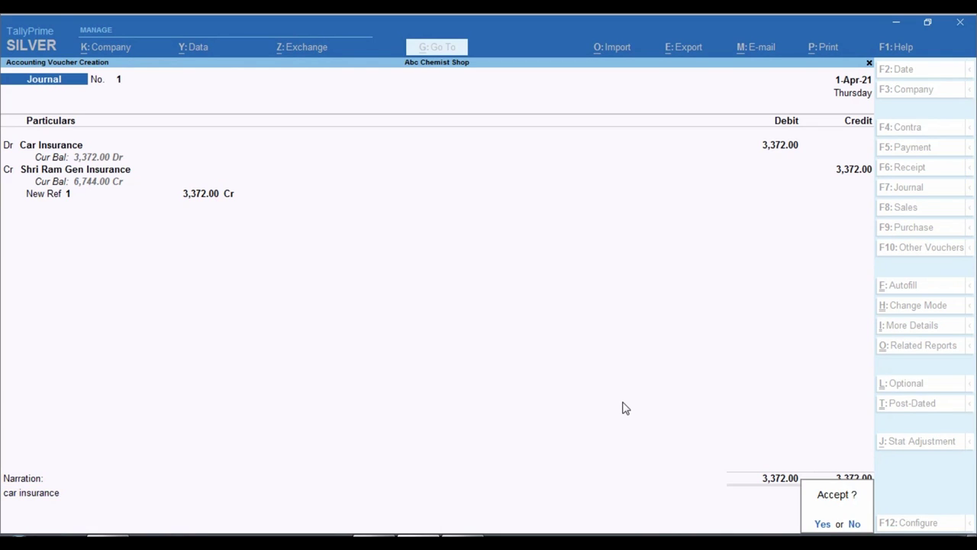
key("y")
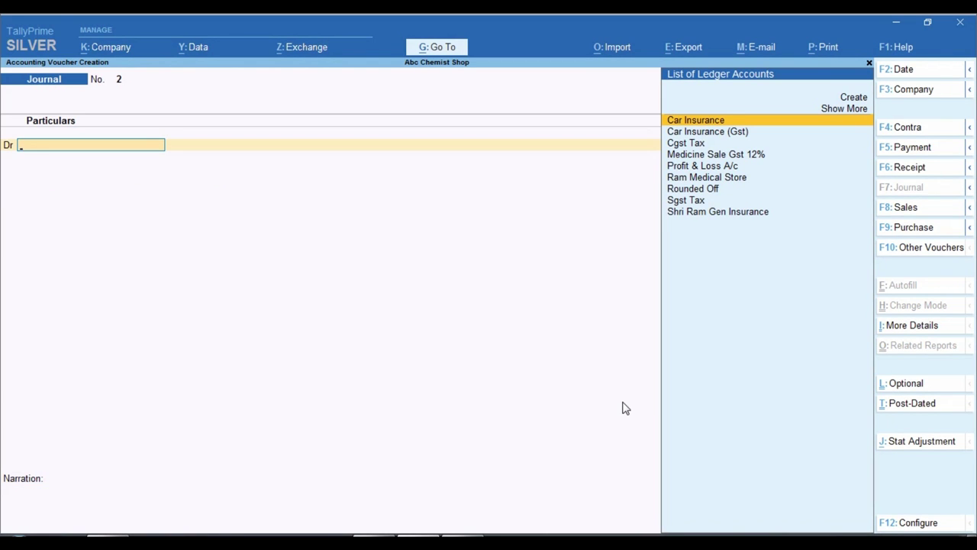
key("Escape")
key("p")
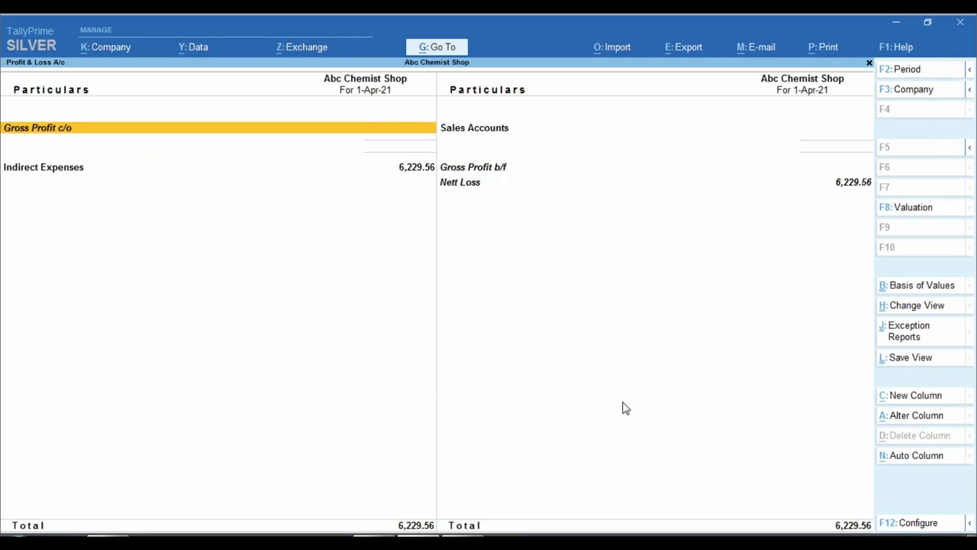
key("Down")
key("Down")
key("Down")
key("ctrl")
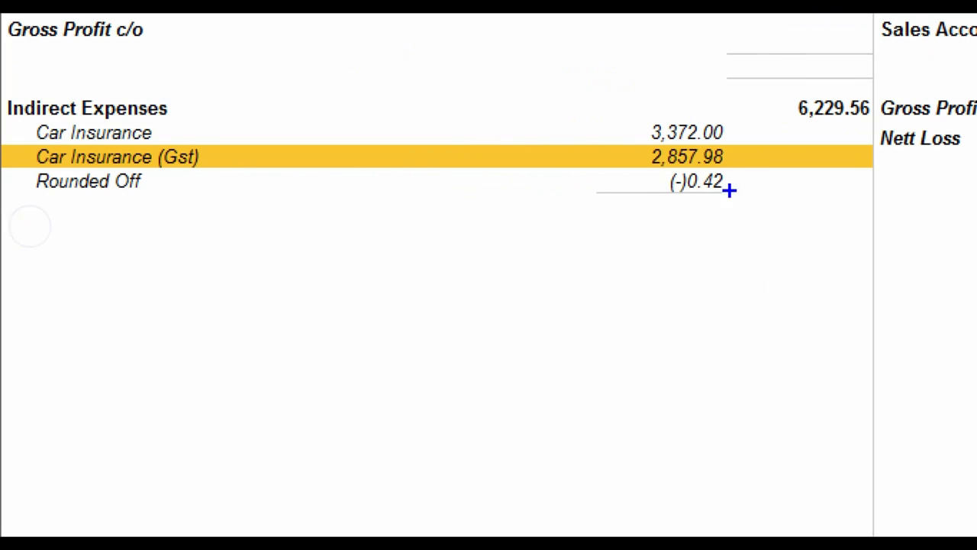
mouse_move(633, 142)
left_mouse_down()
mouse_move(664, 160)
mouse_move(760, 169)
left_mouse_up()
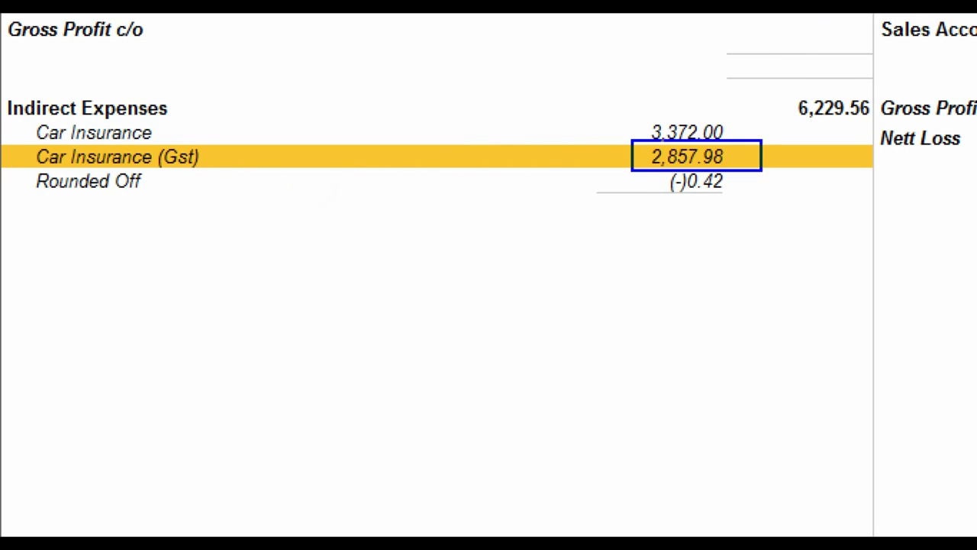
mouse_move(631, 109)
left_mouse_down()
mouse_move(677, 140)
mouse_move(737, 140)
left_mouse_up()
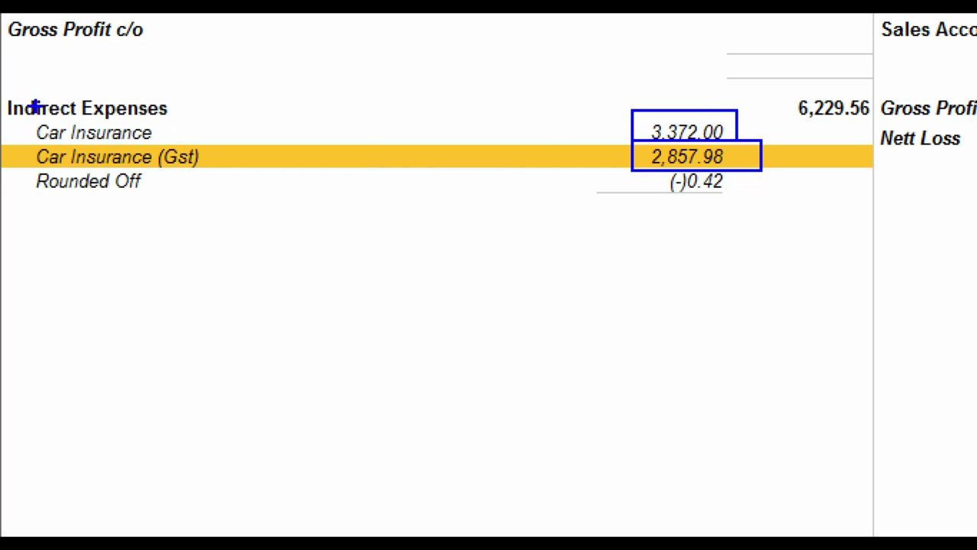
mouse_move(25, 108)
left_mouse_down()
mouse_move(91, 153)
mouse_move(175, 148)
left_mouse_up()
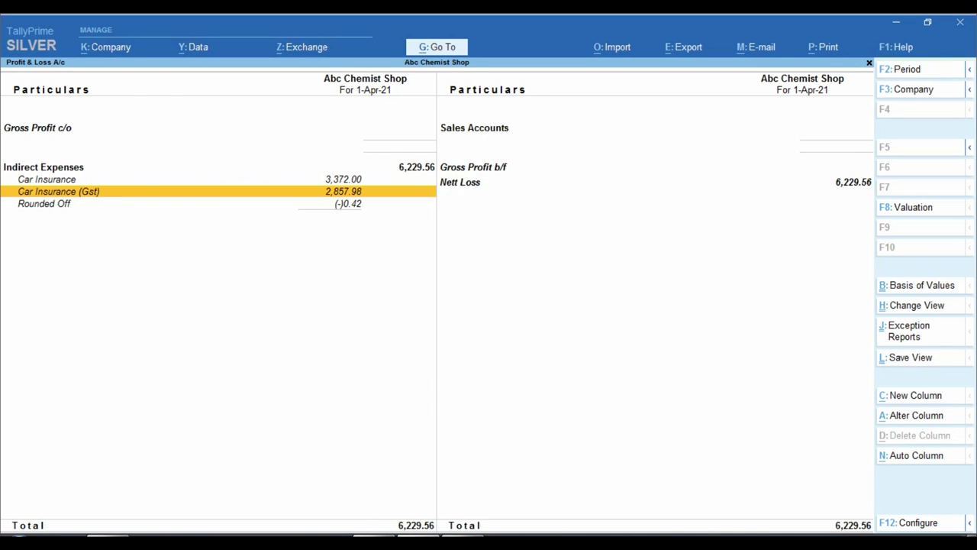
left_click(397, 533)
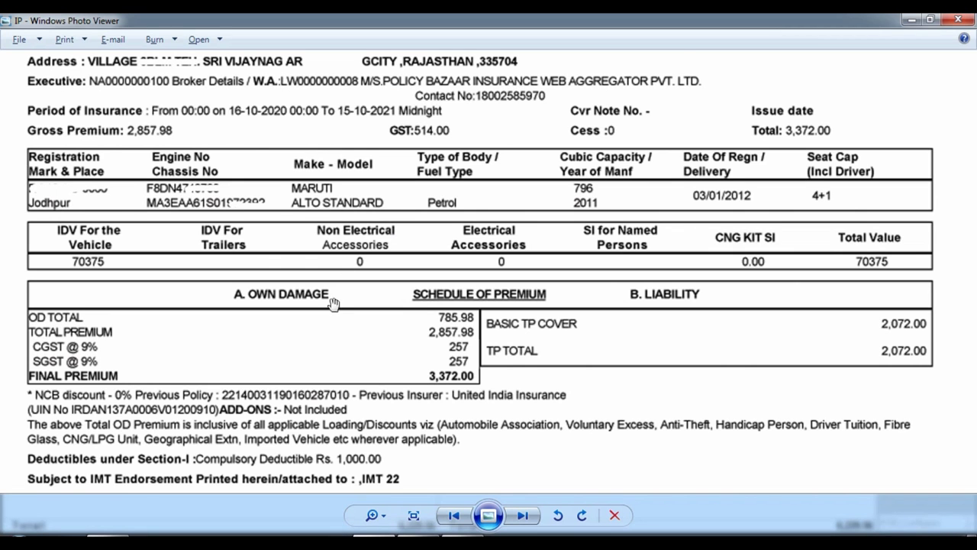
scroll(333, 310, "down", 1)
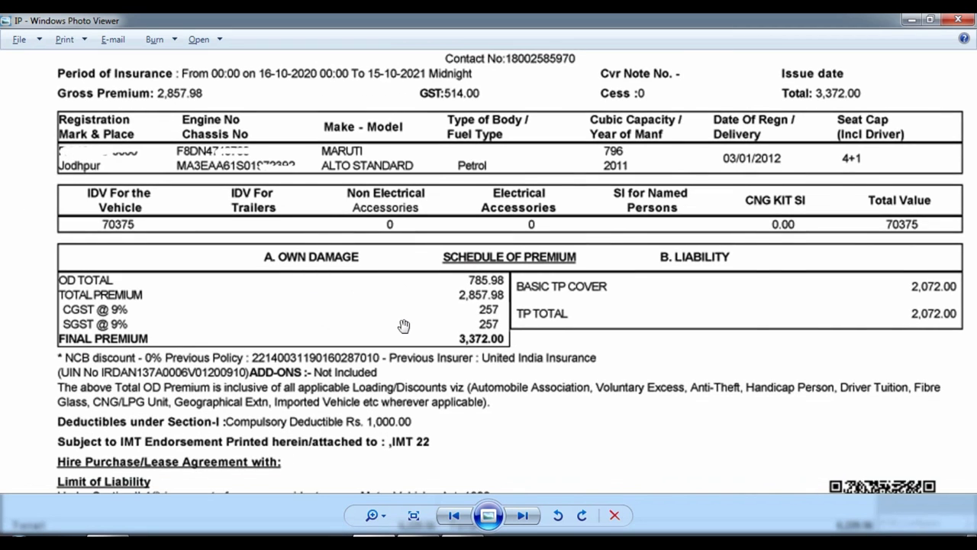
key("alt+Tab")
key("Escape")
key("Home")
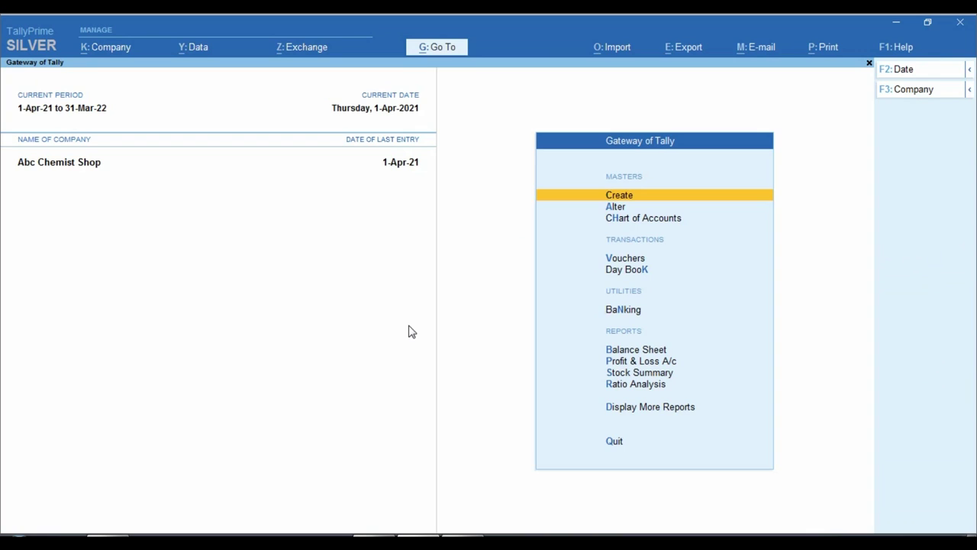
Create a ledger in the proprietor's name under Capital Account as unregistered
key("Return")
key("Down")
key("Return")
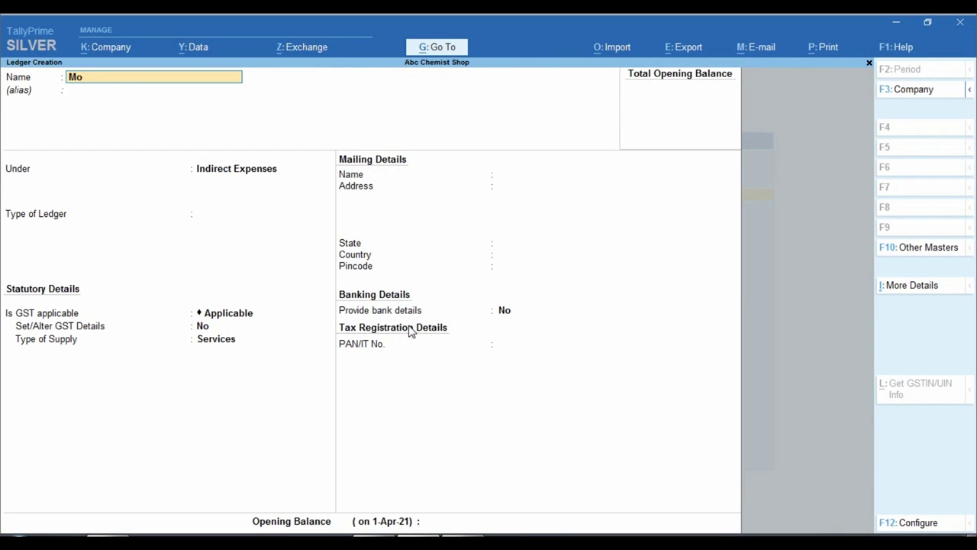
key("Return")
key("Return")
type("Cap")
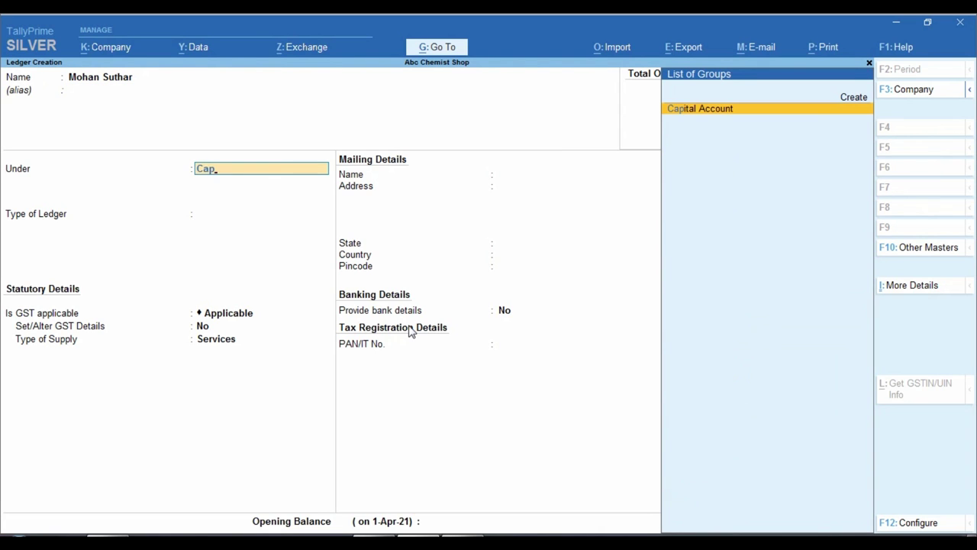
key("Return")
key("Return")
key("Return")
key("Return")
key("Return")
key("Return")
key("Down")
key("Return")
key("Return")
key("Return")
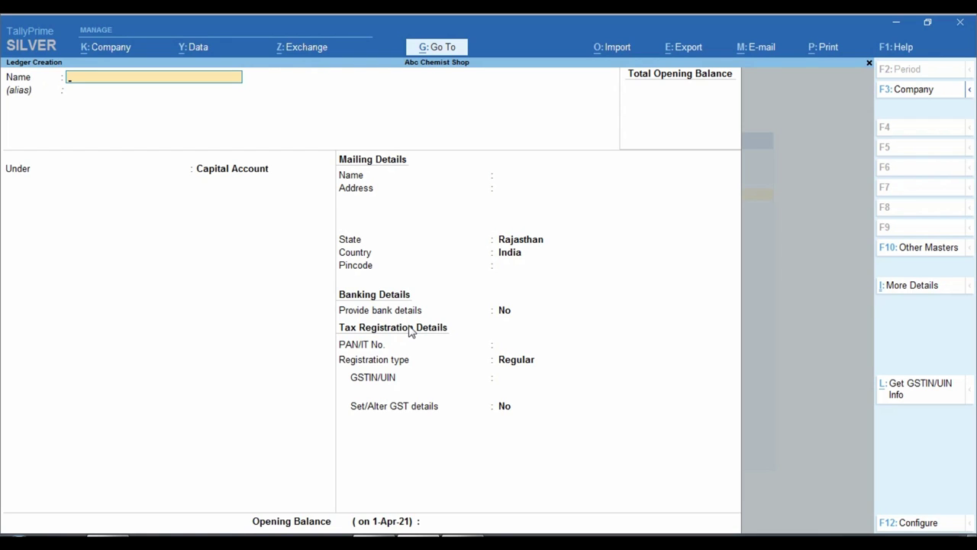
Create the 'Insurance Self' ledger under Capital Account with registration type Unregistered
type("Insurance Self")
key("Return")
key("Return")
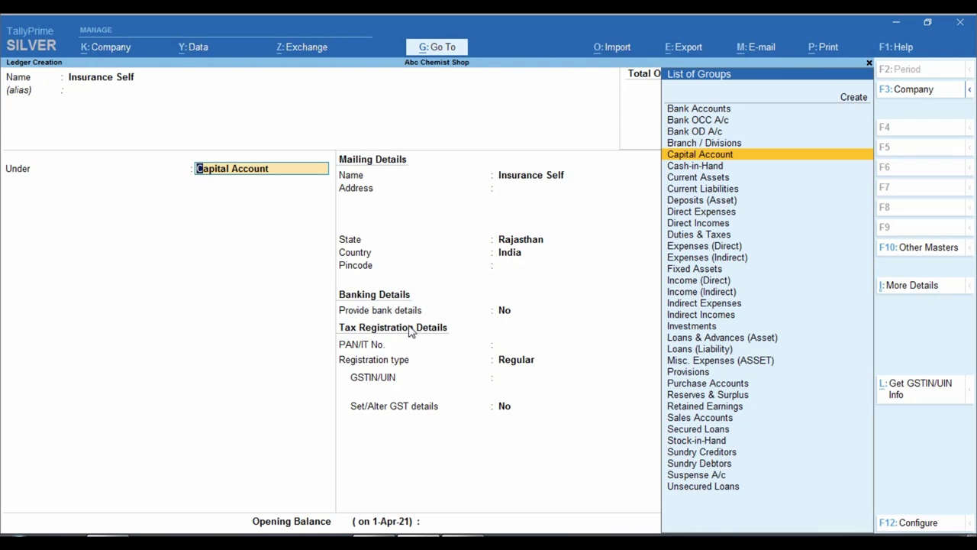
key("Return")
key("Return")
key("Return")
key("Return")
key("Return")
key("Return")
key("Return")
key("Return")
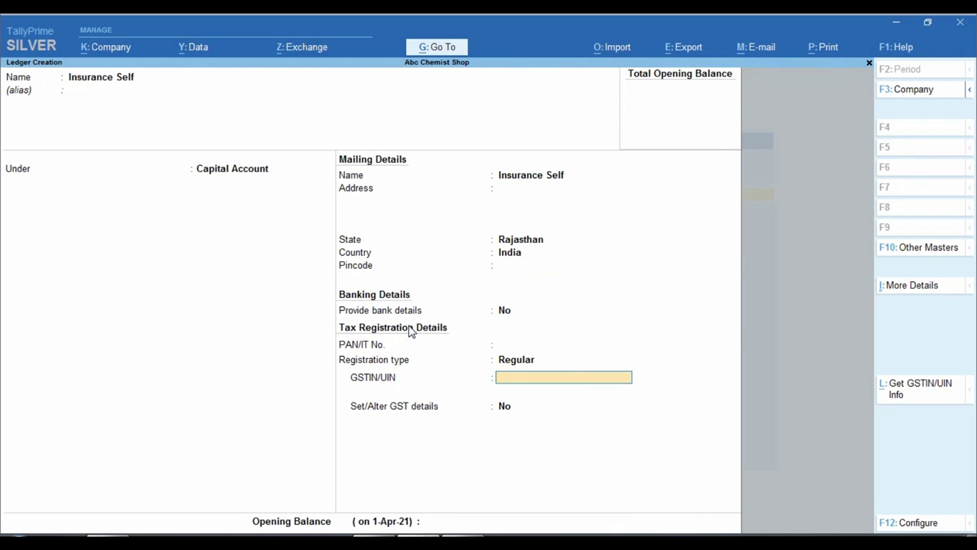
key("BackSpace")
key("Down")
key("Return")
key("Return")
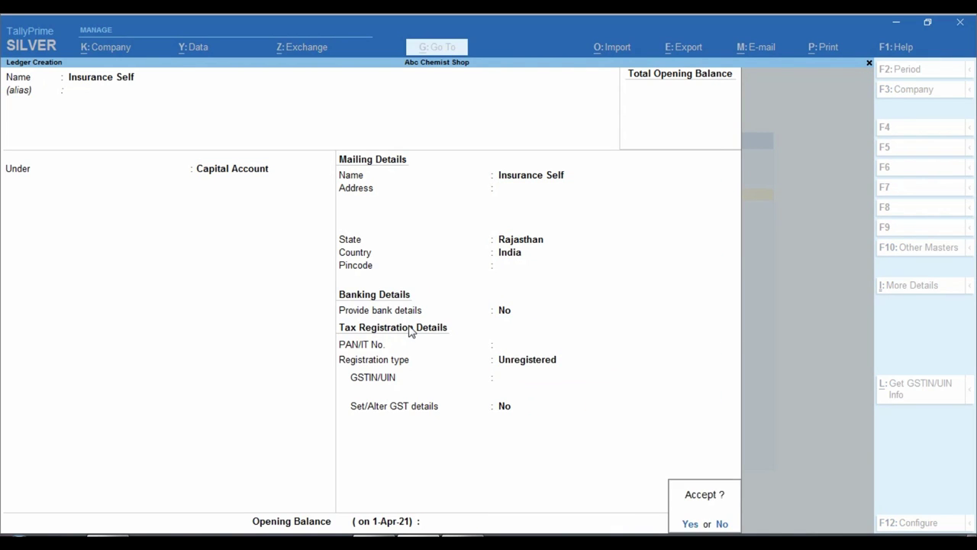
key("Return")
key("Escape")
key("y")
Return to the Gateway and start a new Journal voucher
key("Escape")
key("Escape")
key("Escape")
key("v")
key("F7")
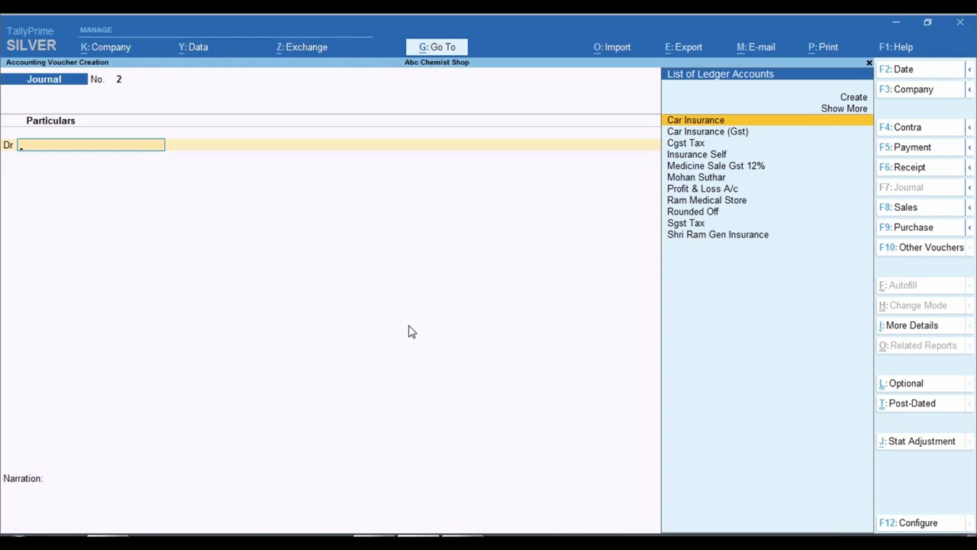
Debit Insurance Self 3,372.00 and credit Shri Ram Gen Insurance the same amount
type("In")
key("Return")
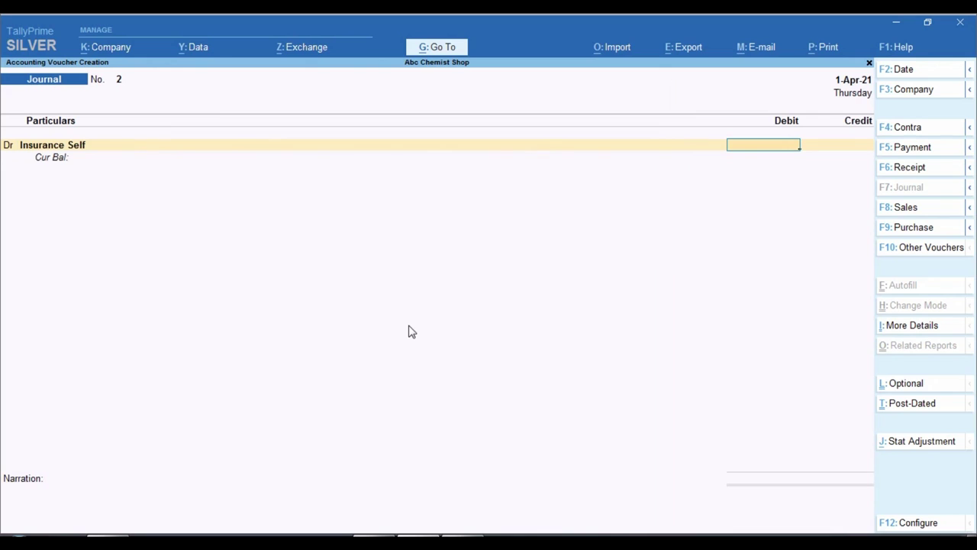
key("alt+Tab")
key("alt+Tab")
type("3372")
key("Return")
type("shri")
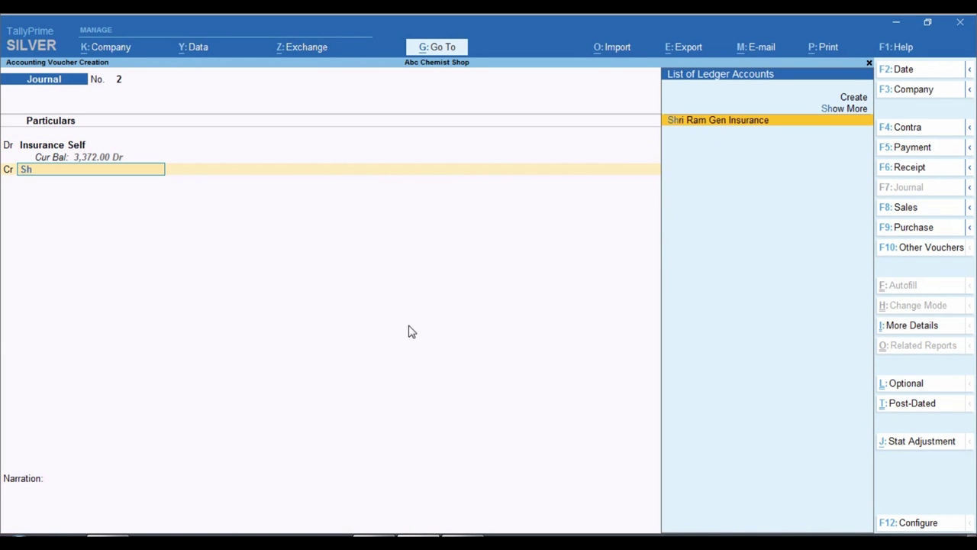
key("Return")
key("Return")
Allocate the credit to new bill reference 1 with 2 days, narrate 'policy', and save
key("Return")
type("1")
key("Return")
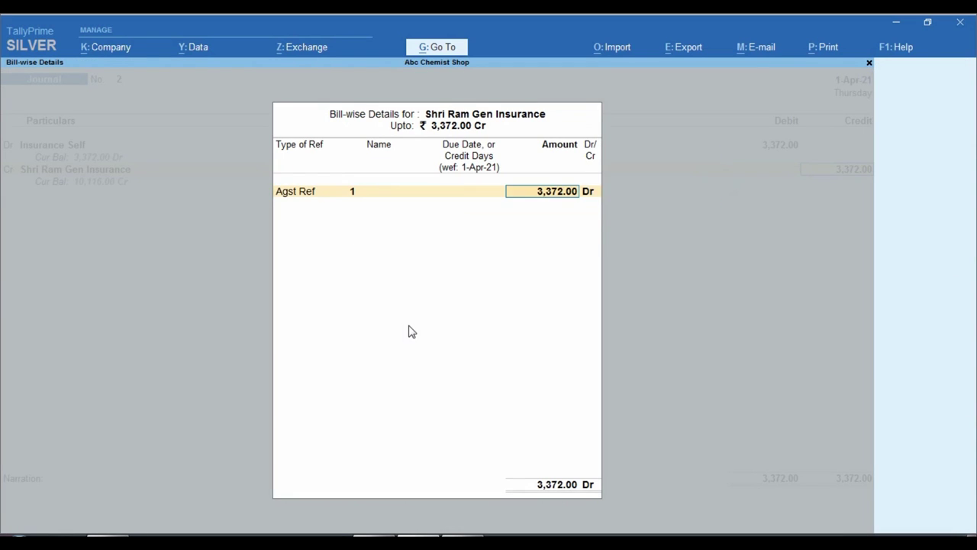
key("Return")
key("BackSpace")
key("BackSpace")
key("Down")
key("Return")
key("Return")
key("Return")
type("2 Days")
key("Return")
key("Return")
key("Return")
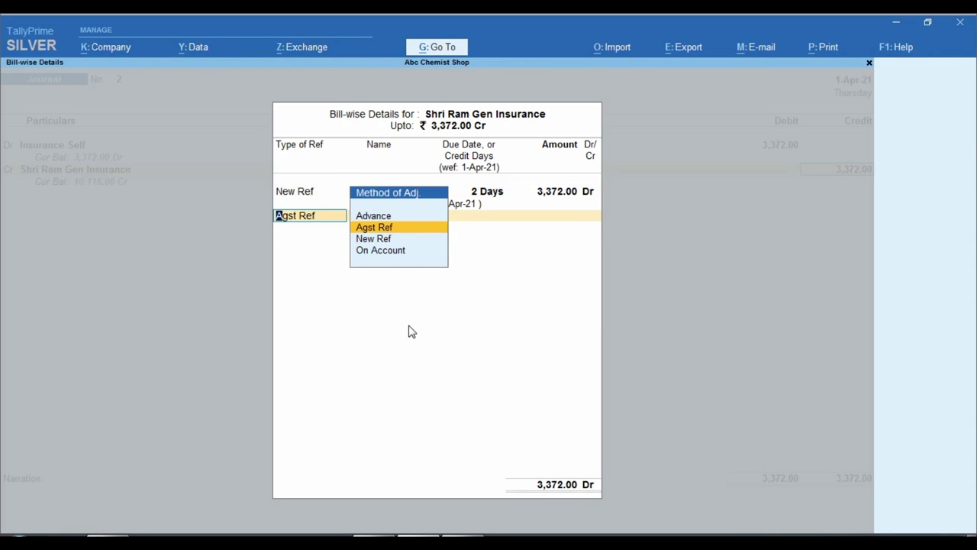
key("BackSpace")
key("Return")
key("Return")
key("Escape")
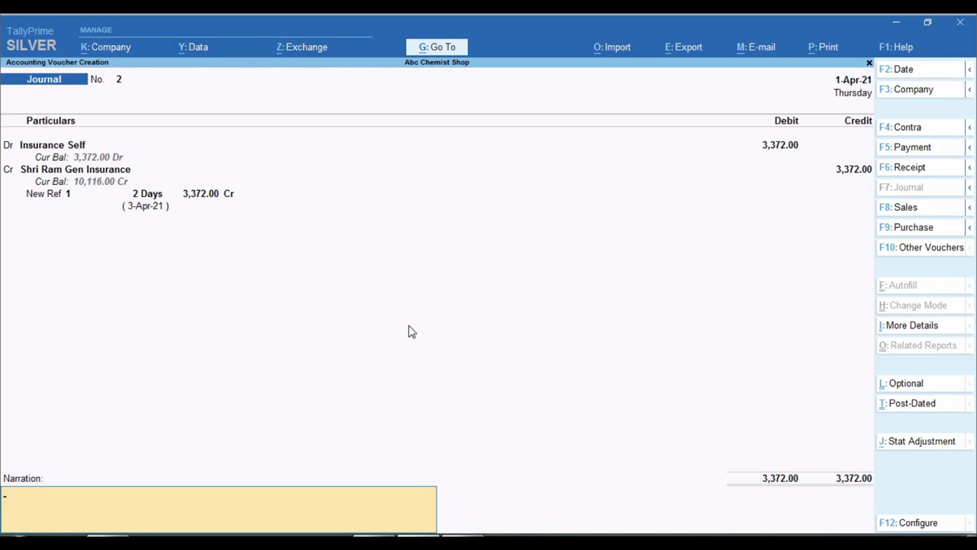
type("policy")
key("Return")
key("Return")
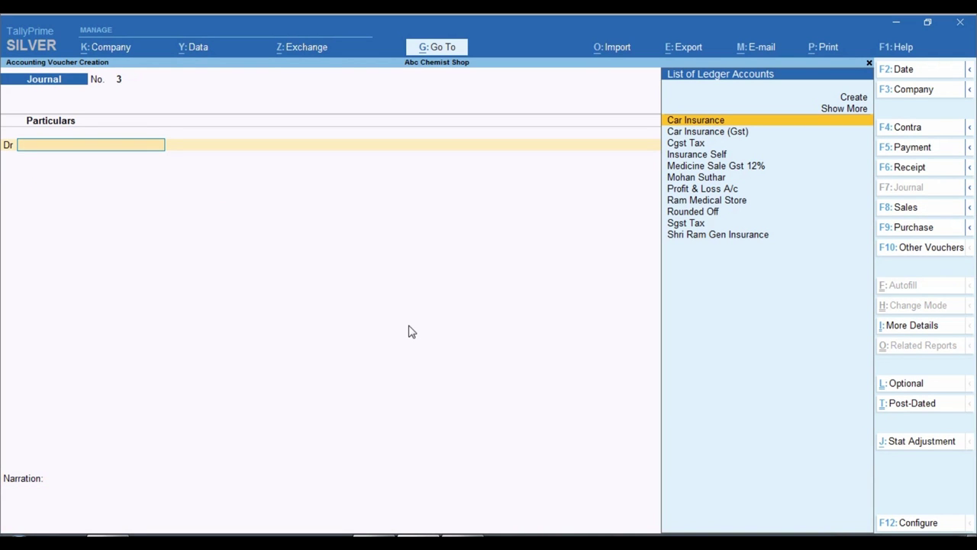
Inspect the Balance Sheet's Insurance Self 3,372.00 under Capital Account and the Duties & Taxes line
key("Escape")
key("Escape")
key("Escape")
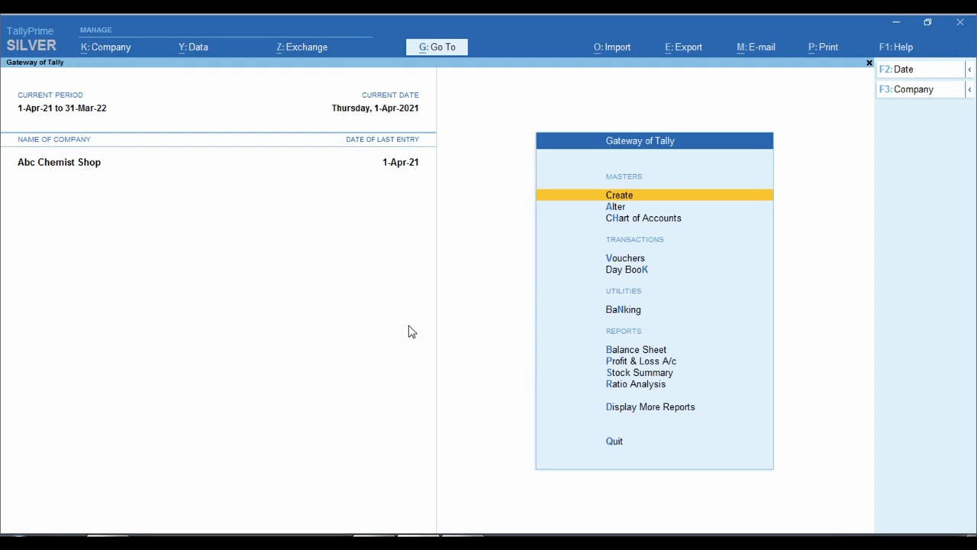
key("b")
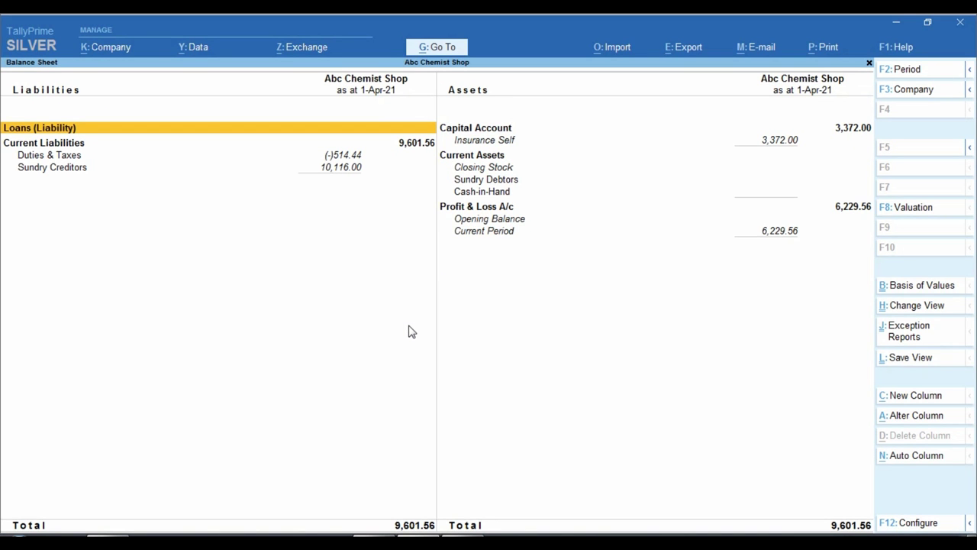
key("Right")
key("Down")
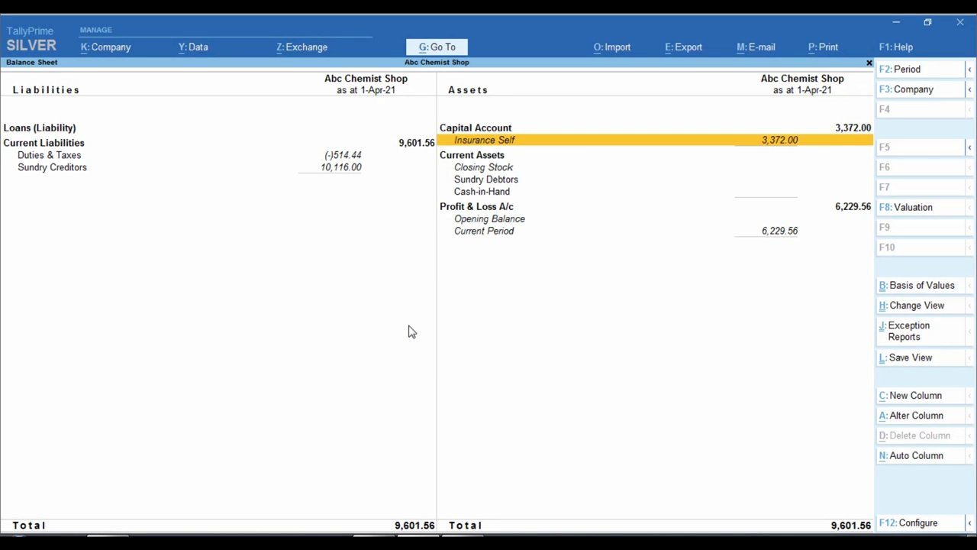
key("ctrl")
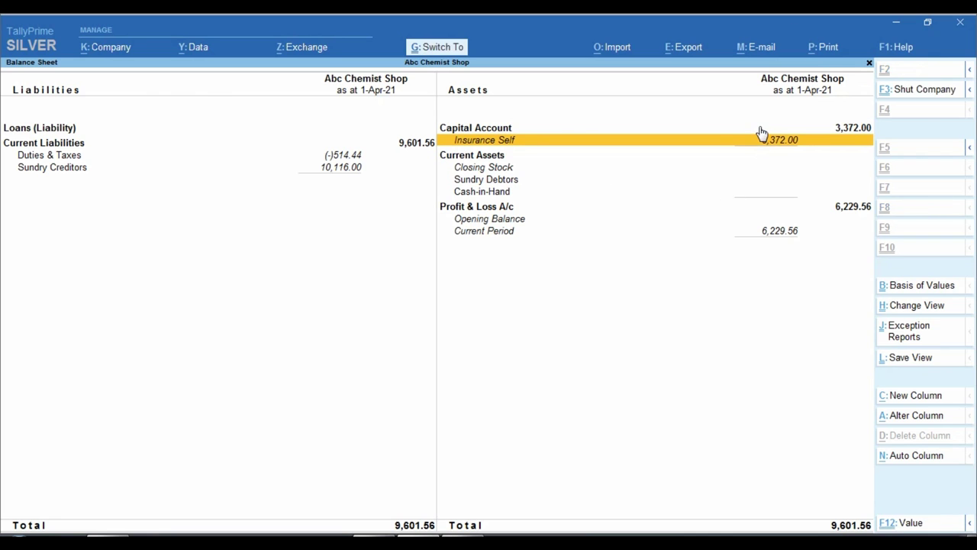
left_click_drag(751, 123, 903, 200)
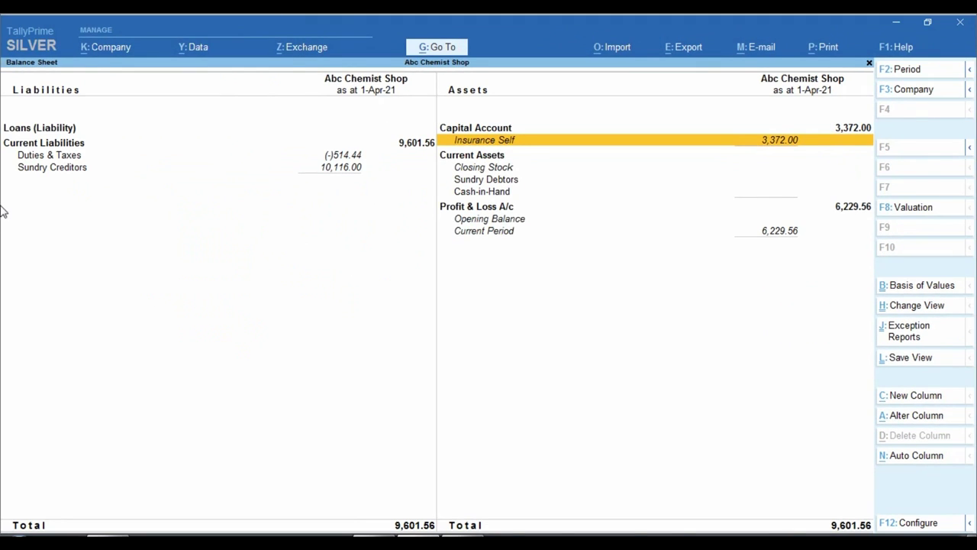
left_click(218, 158)
key("ctrl")
mouse_move(327, 132)
left_mouse_down()
mouse_move(363, 169)
mouse_move(411, 161)
left_mouse_up()
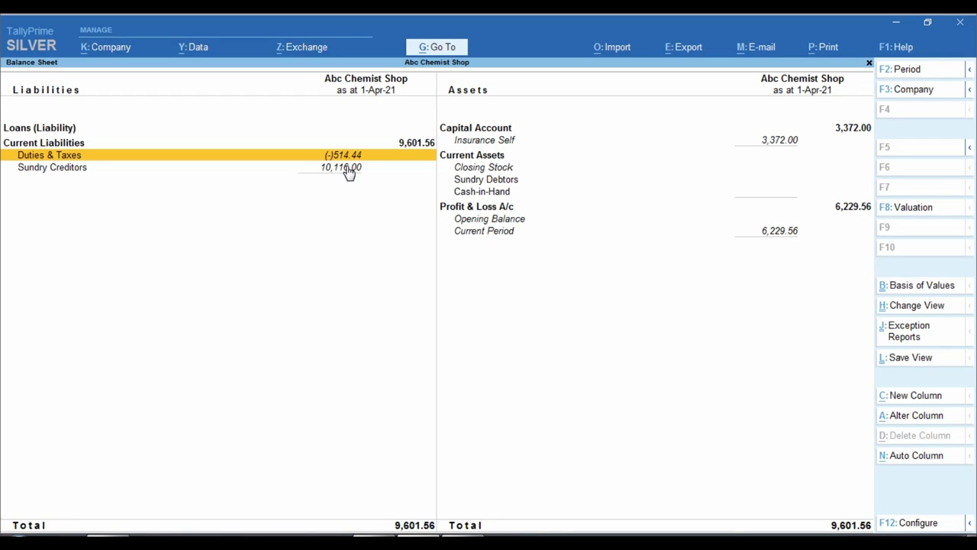
left_click(800, 143)
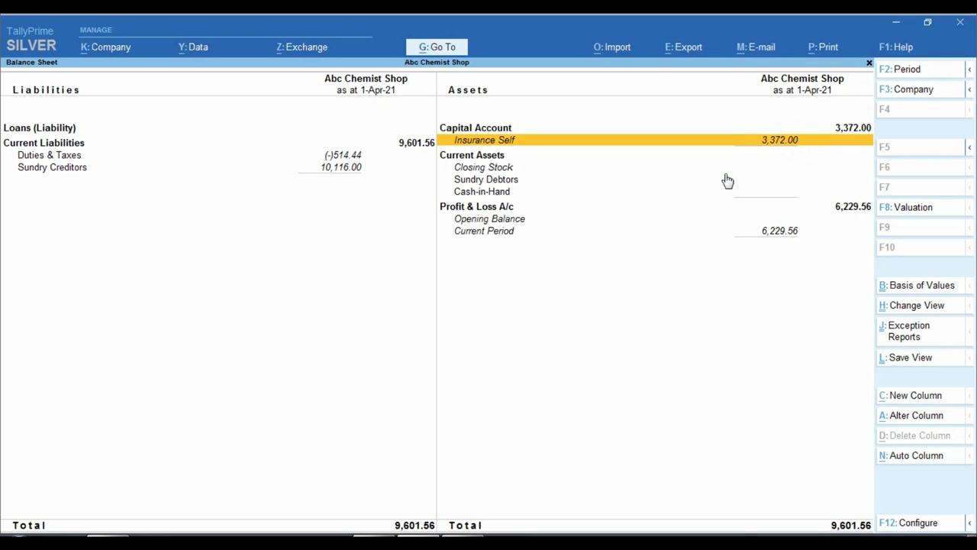
key("Left")
key("Down")
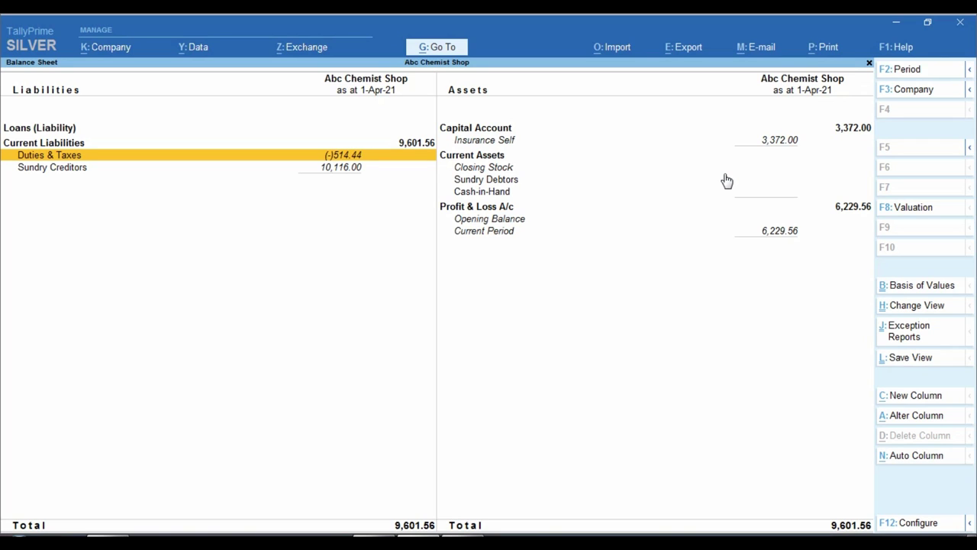
key("Escape")
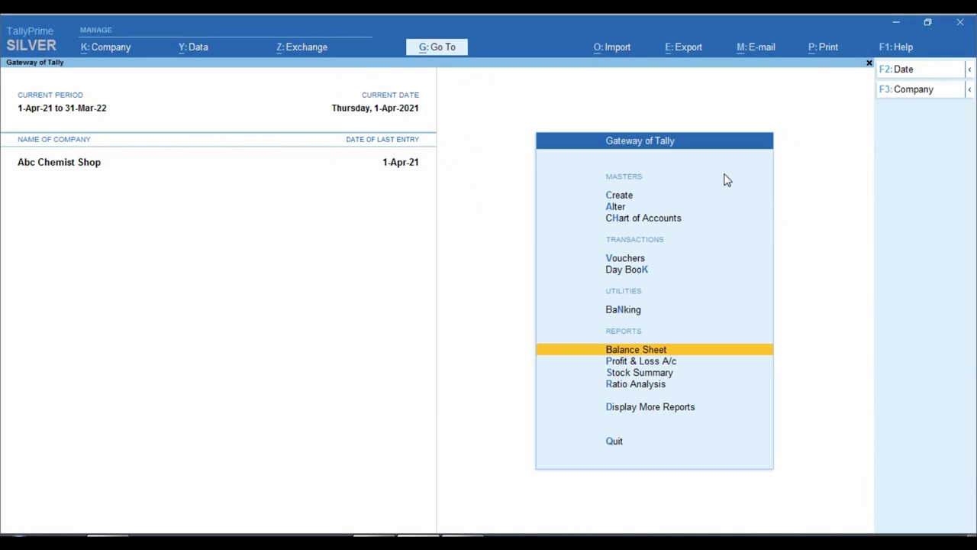
Open the Day Book and view the Shri Ram Gen Insurance purchase voucher
key("Escape")
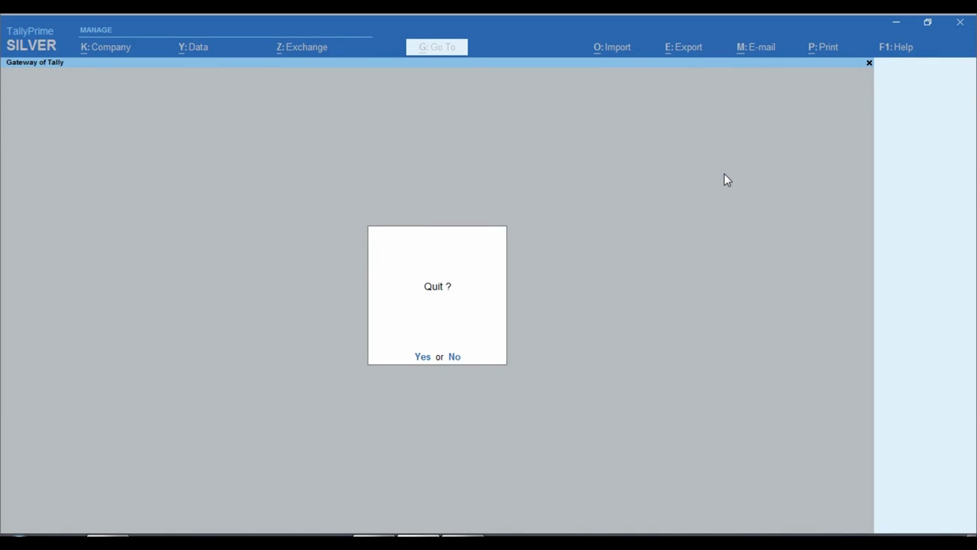
key("Escape")
key("d")
key("d")
key("Down")
key("Down")
key("Return")
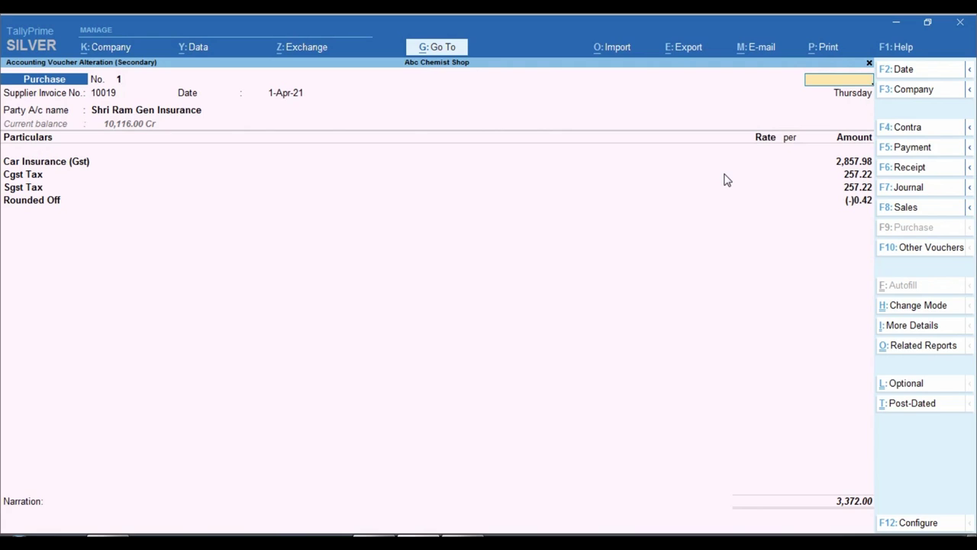
key("Escape")
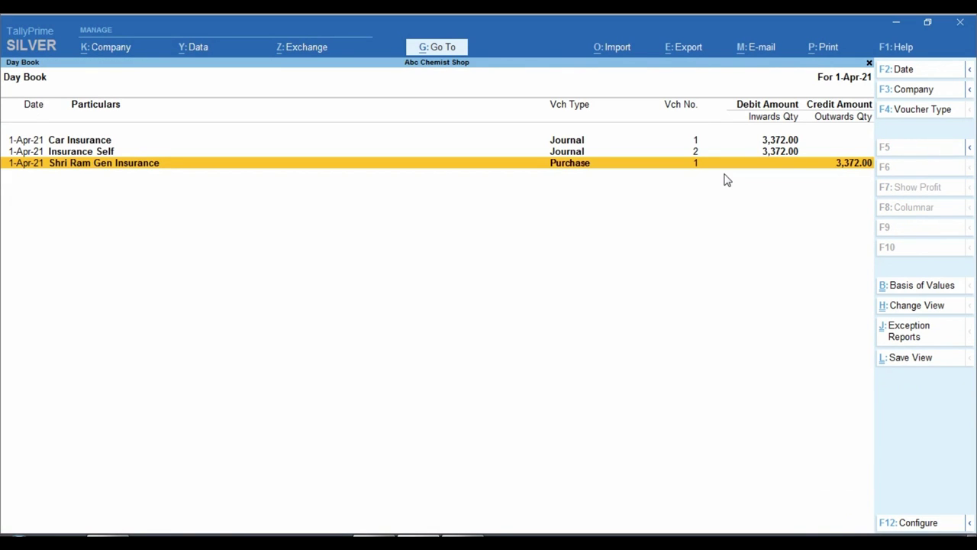
View Car Insurance journal No. 1, then return to voucher entry
key("Up")
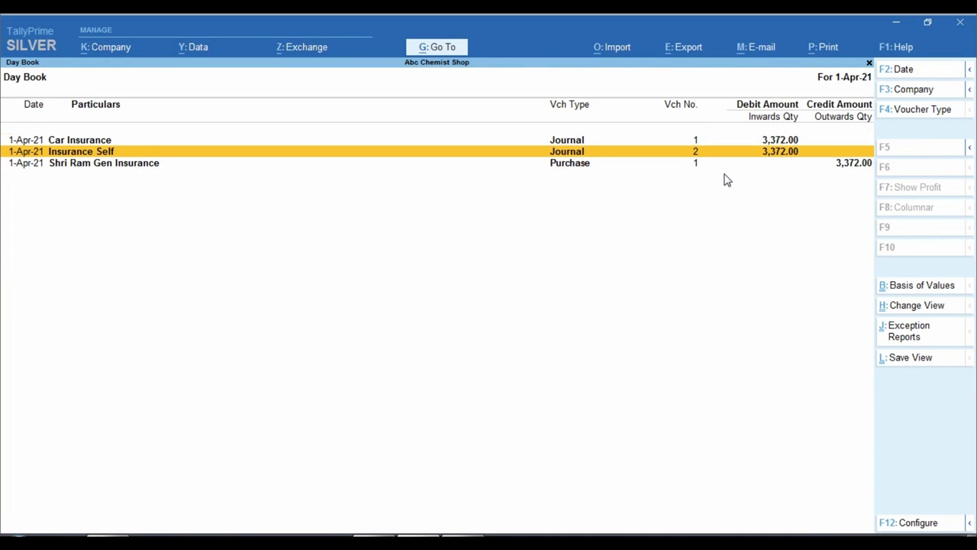
key("Up")
key("Return")
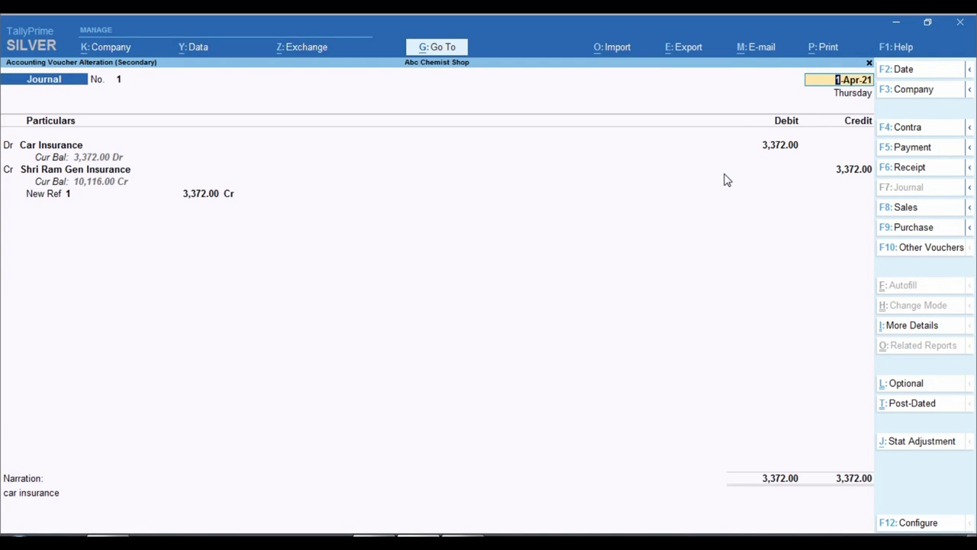
key("Escape")
key("Escape")
key("Escape")
key("Escape")
key("Down")
key("Down")
key("Down")
key("Return")
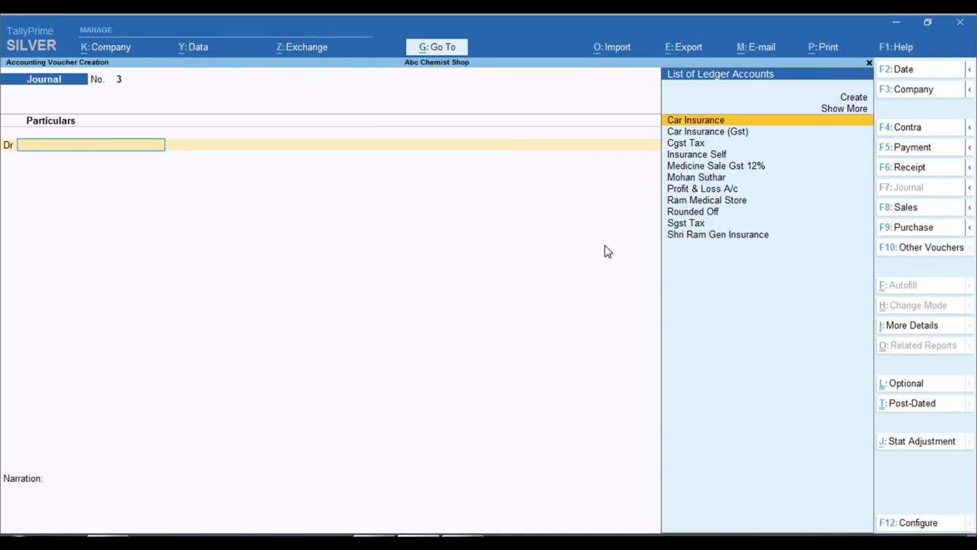
Record a cash Payment of 3,372.00 to Shri Ram Gen Insurance on account, passing the negative-cash warning
key("F5")
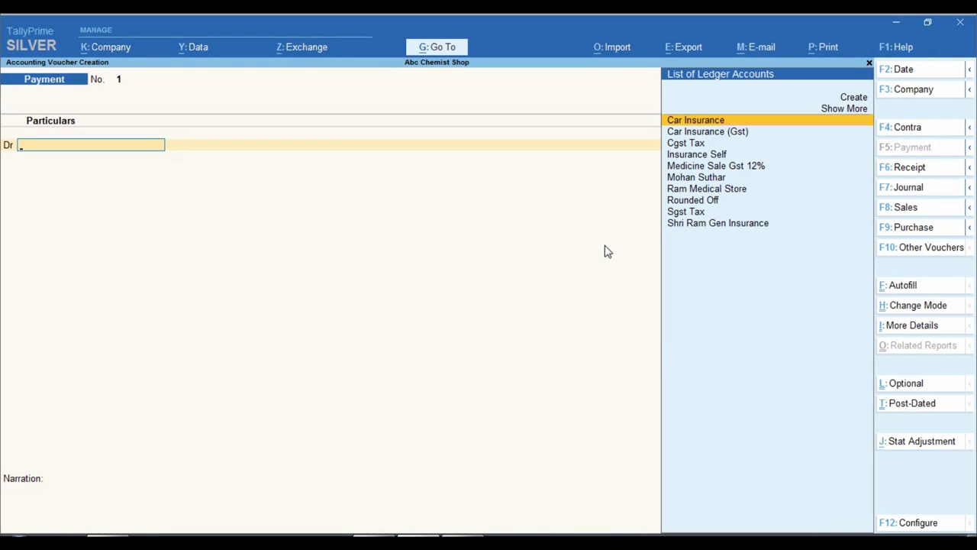
type("Shri")
key("Return")
type("3372")
key("Return")
key("Down")
key("Down")
key("Return")
key("Return")
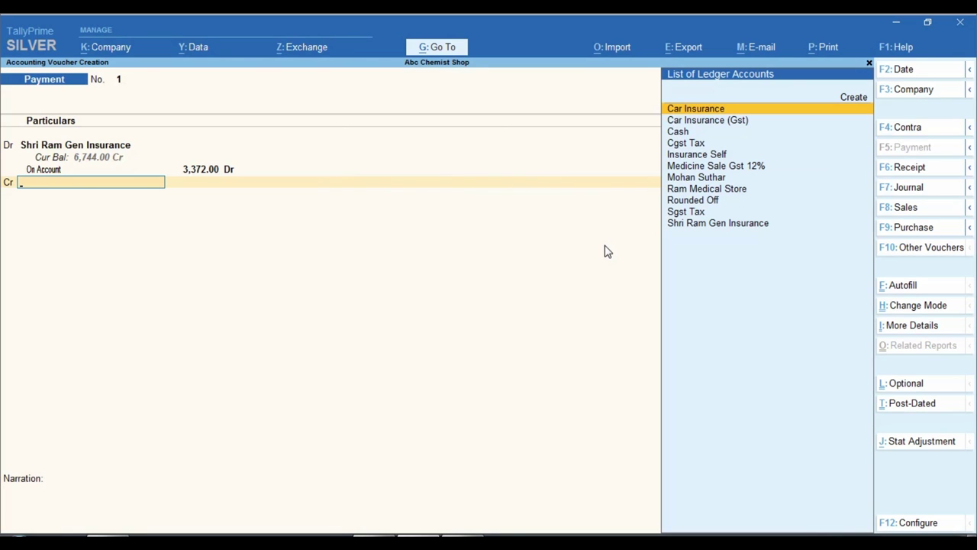
type("cash")
key("Return")
key("Return")
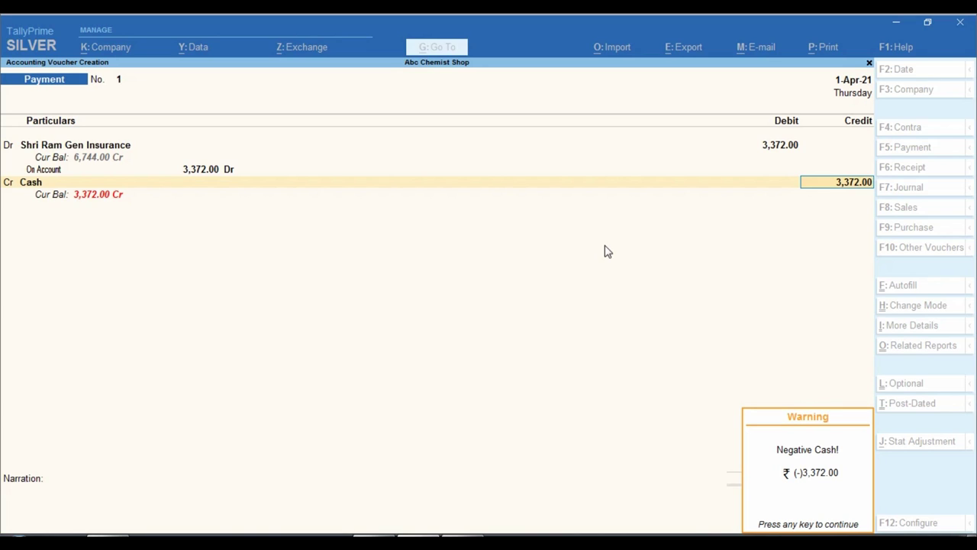
key("Return")
key("Return")
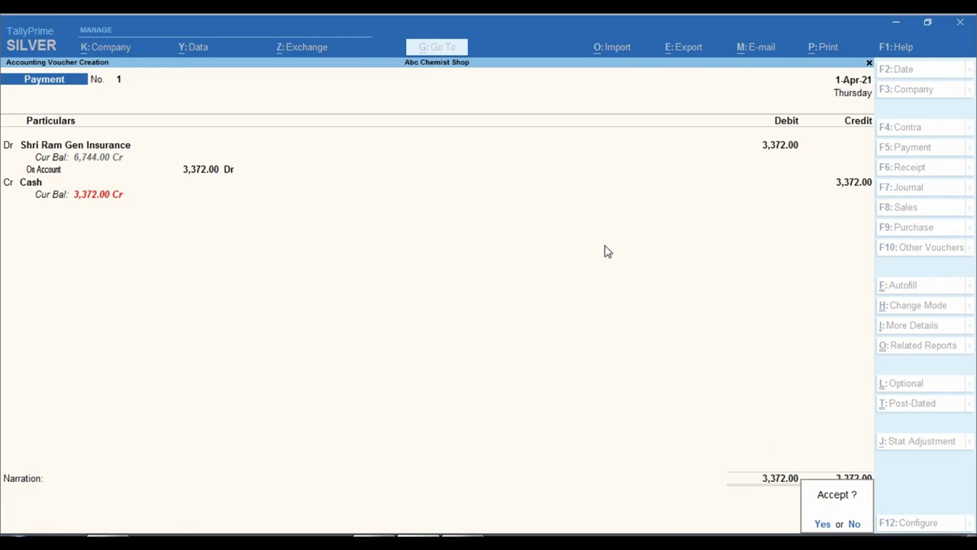
key("Return")
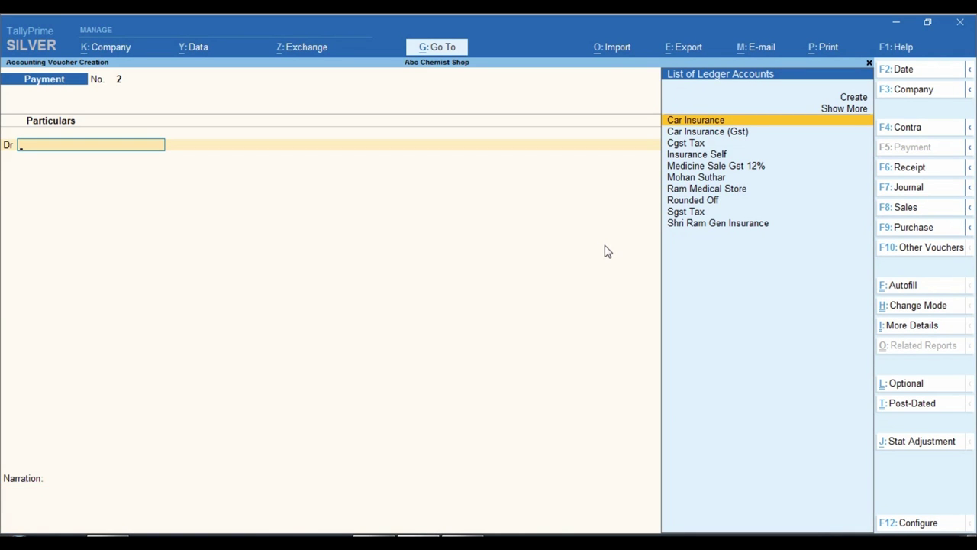